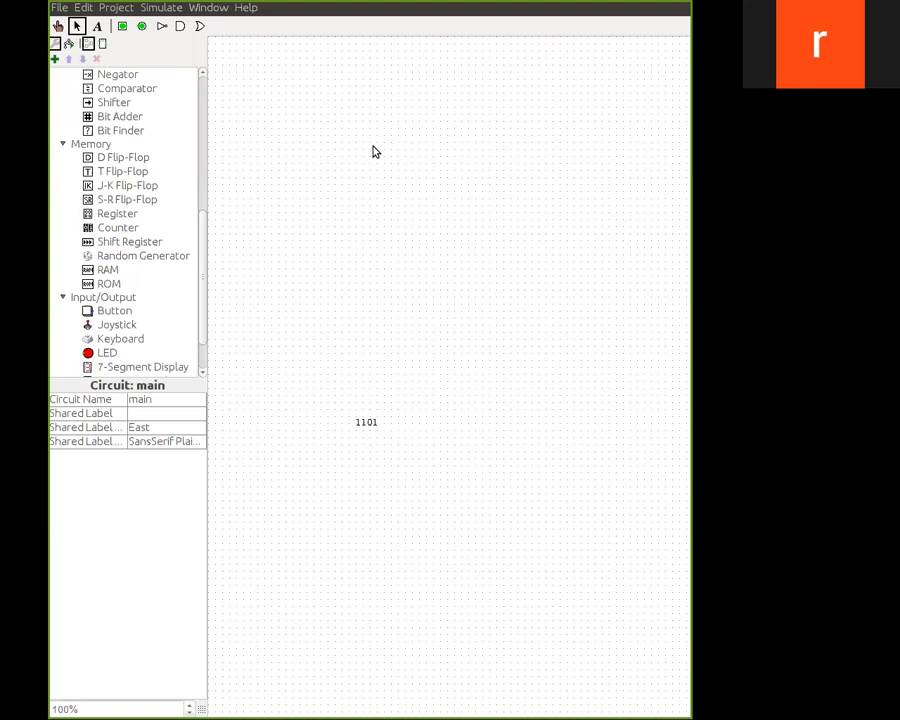
Step: Add the text label "Shift Left Register" above the empty area of the circuit
left_click(97, 26)
left_click(314, 73)
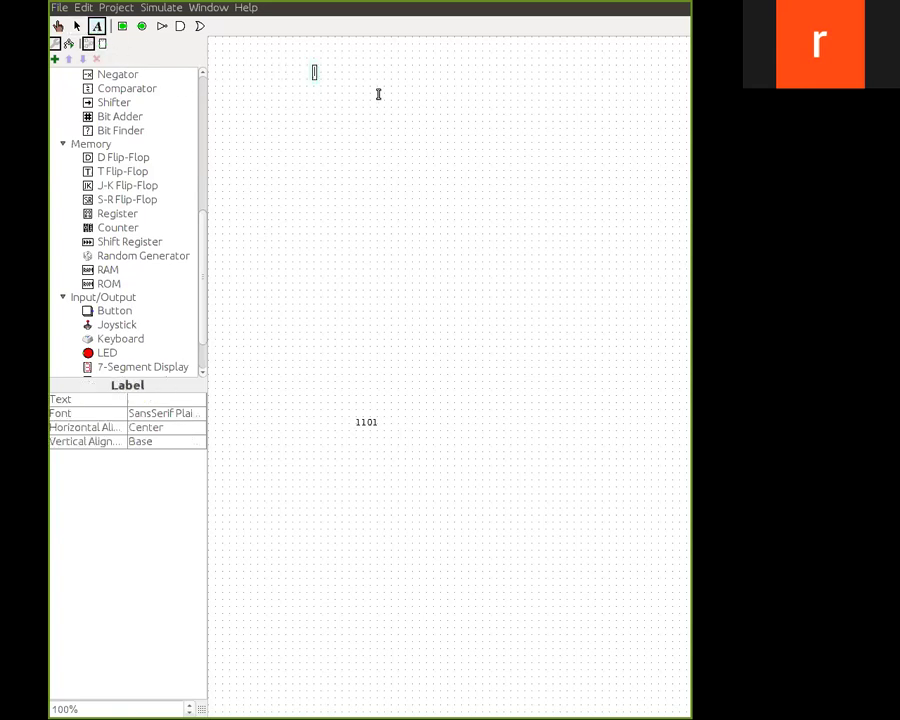
type("Shift Left")
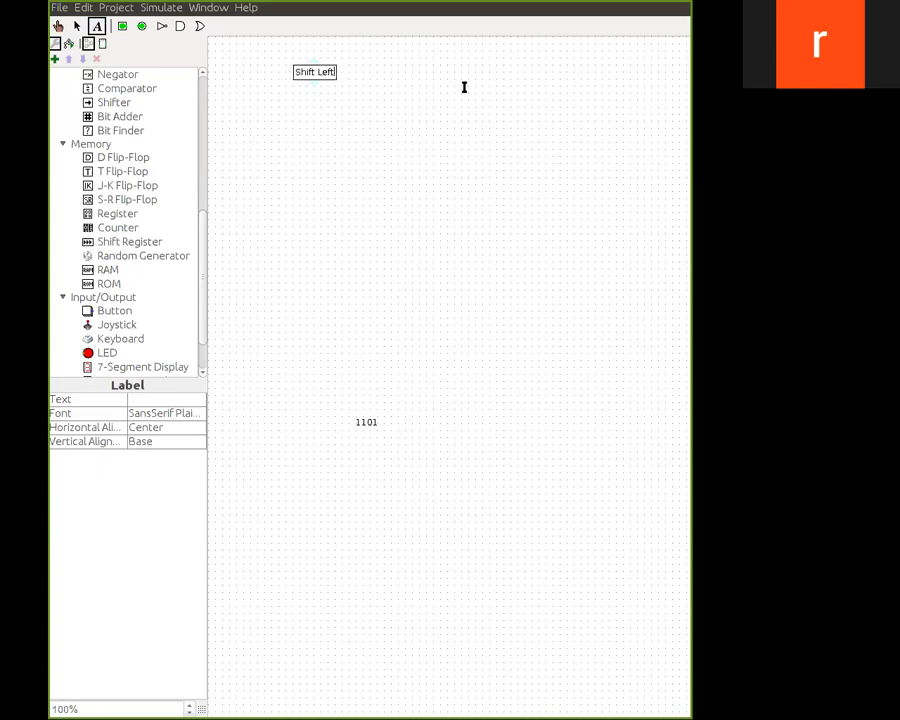
type(" Regis")
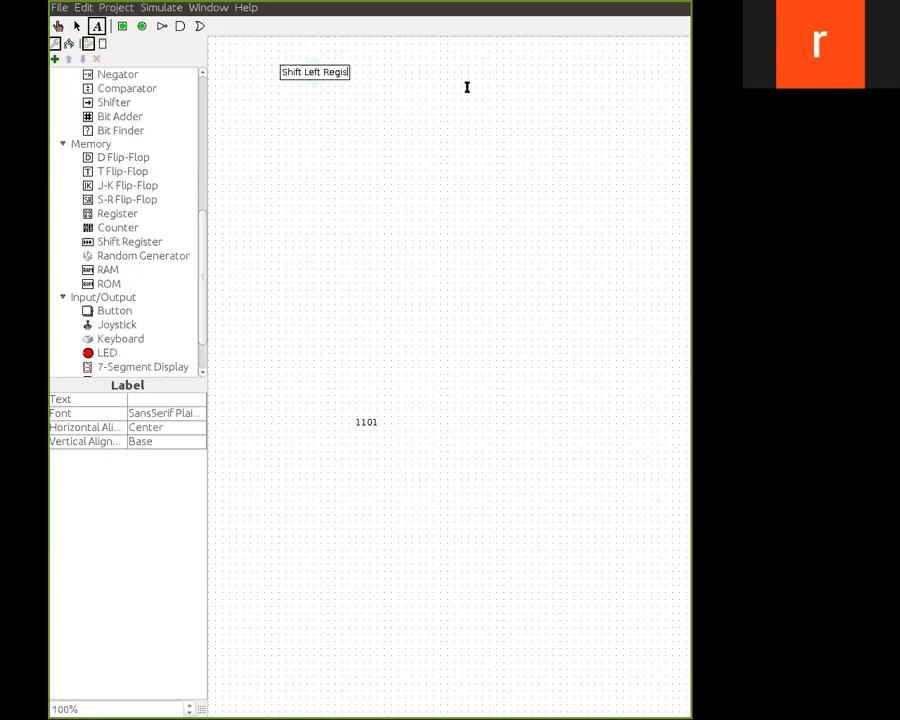
type("ter")
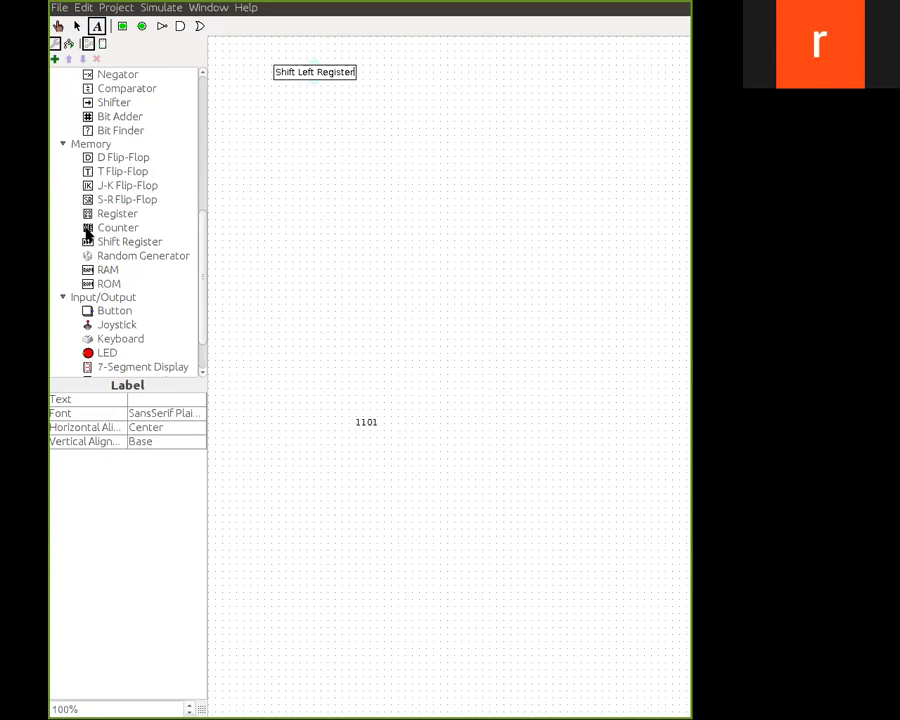
Step: Place four J-K flip-flops in a horizontal row below the title label
left_click(125, 186)
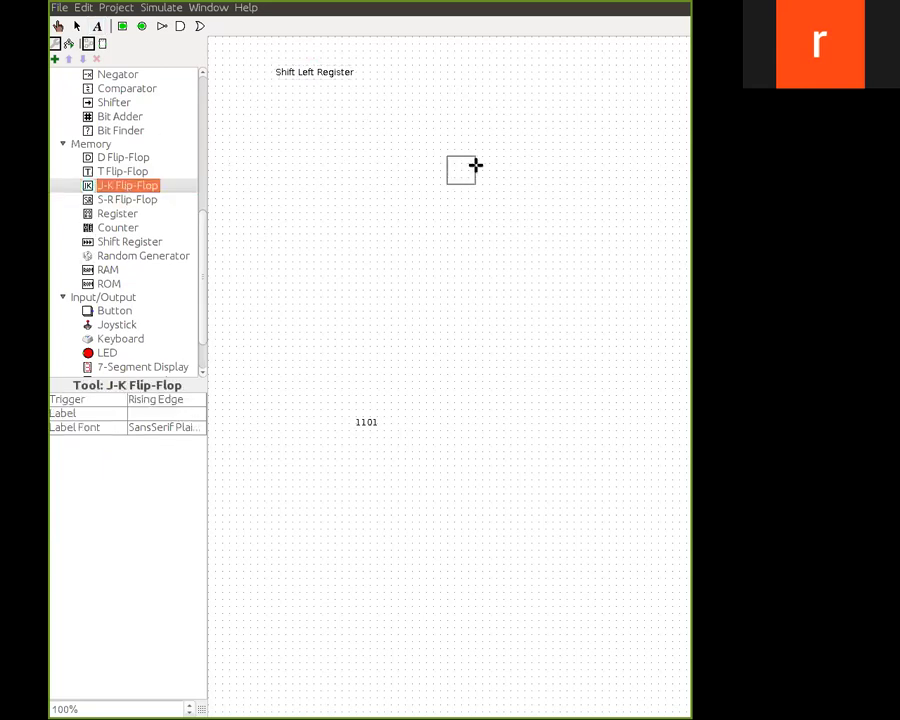
left_click(549, 164)
left_click(142, 186)
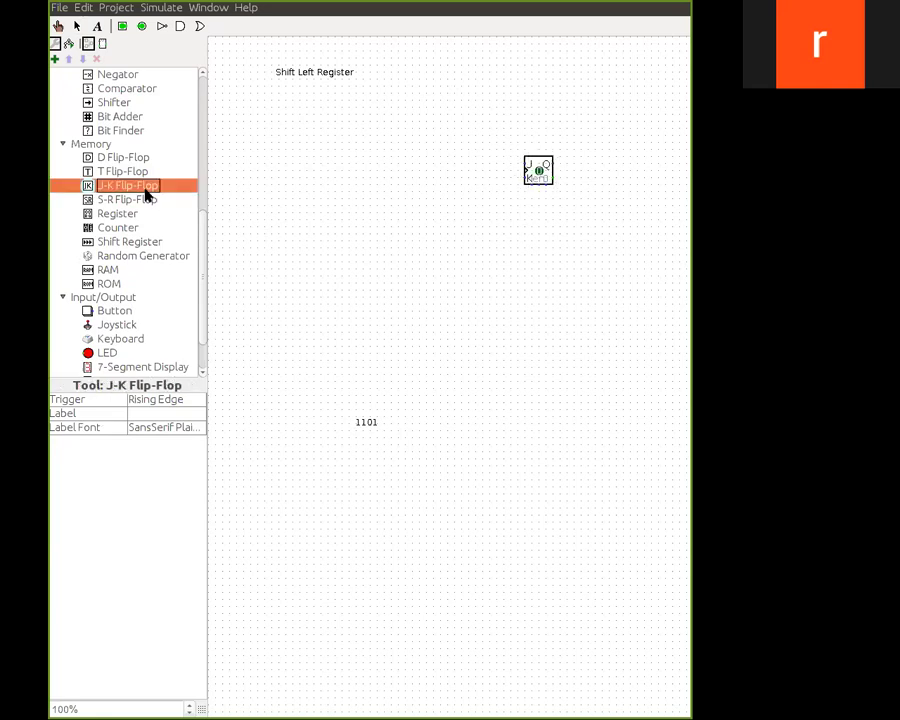
left_click(460, 163)
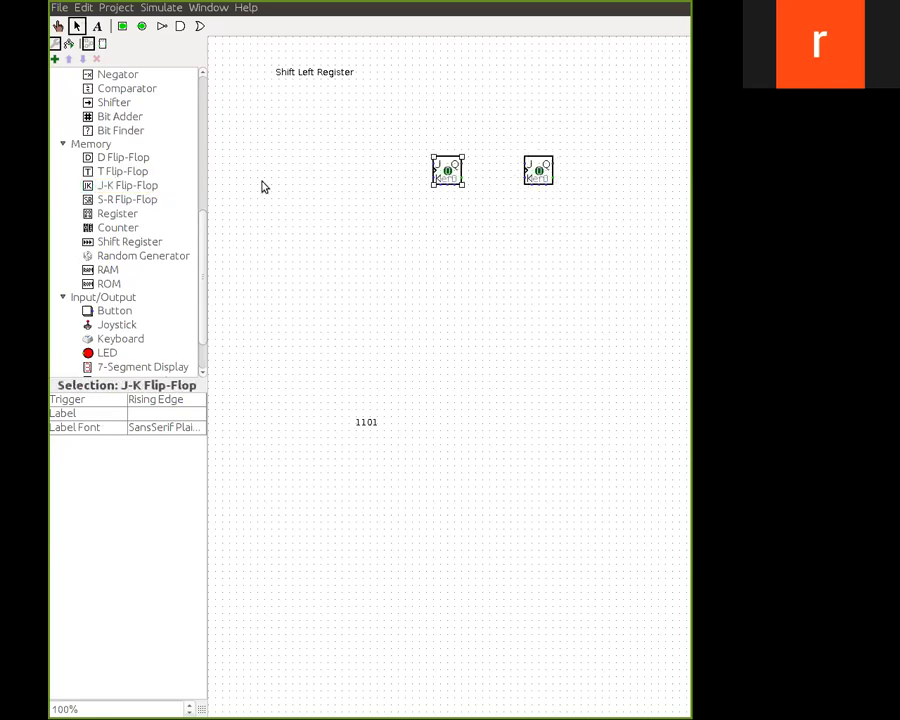
left_click(150, 187)
left_click(376, 163)
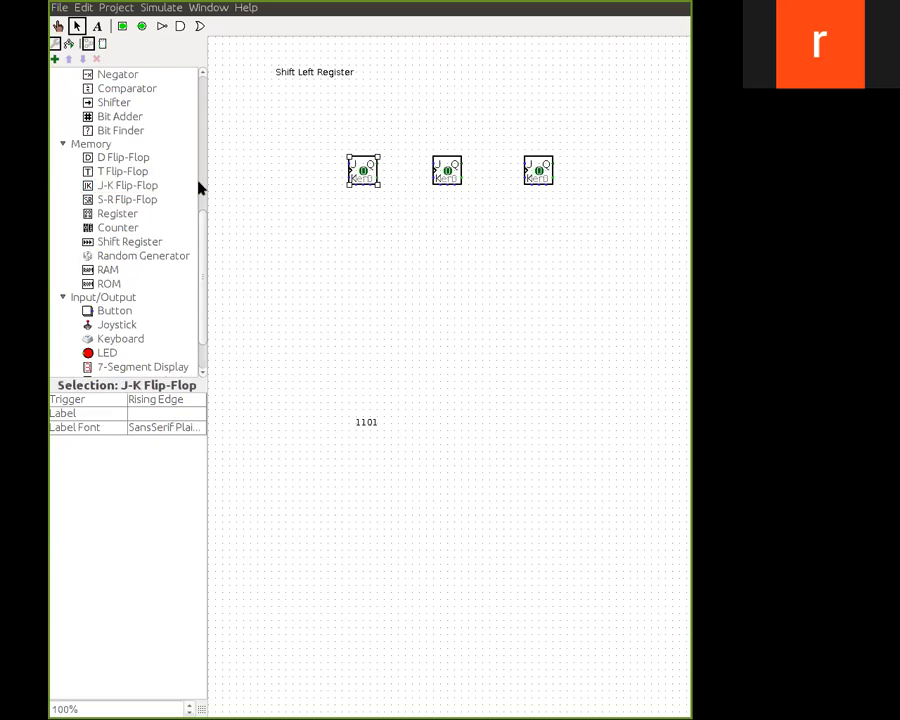
left_click(150, 187)
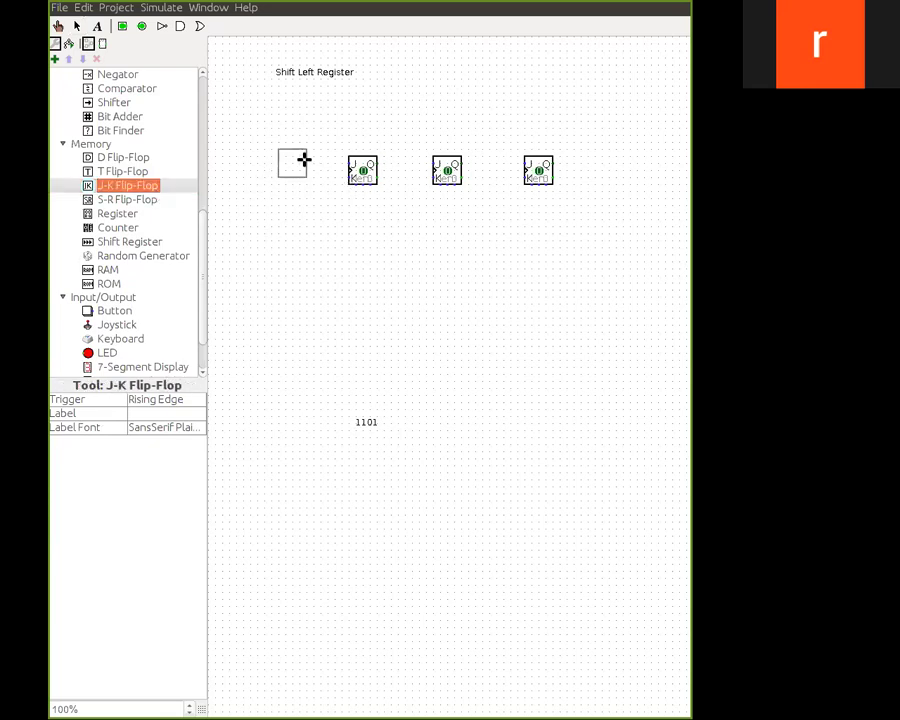
left_click(302, 162)
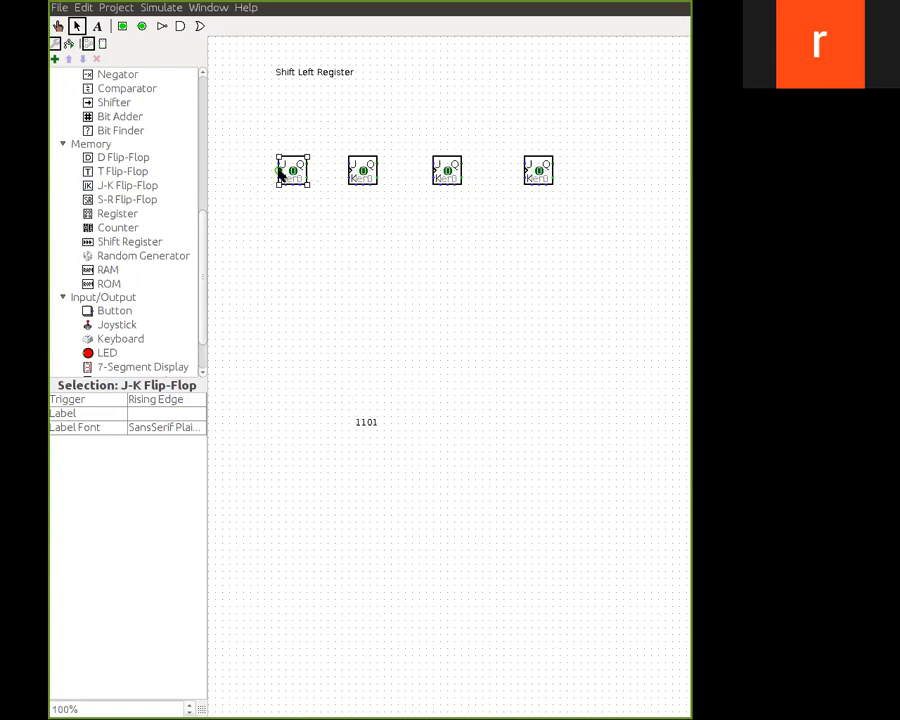
Step: Add a clock below the row of flip-flops and wire it to the clock inputs of all four
mouse_move(280, 172)
left_mouse_down()
mouse_move(258, 174)
mouse_move(250, 255)
left_mouse_up()
scroll(105, 195, "up", 6)
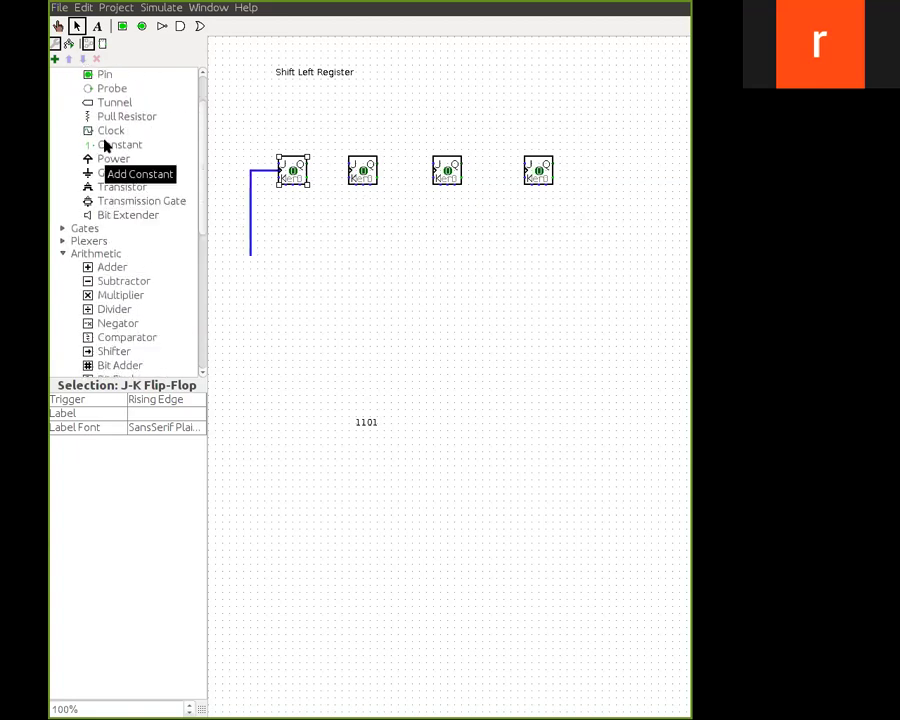
scroll(90, 150, "up", 2)
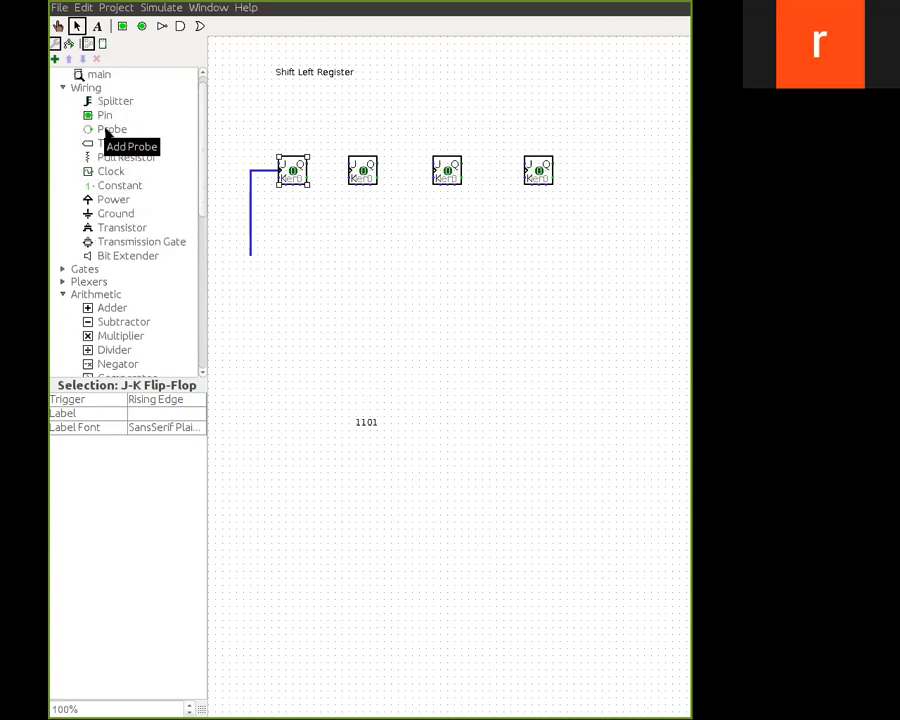
left_click(110, 171)
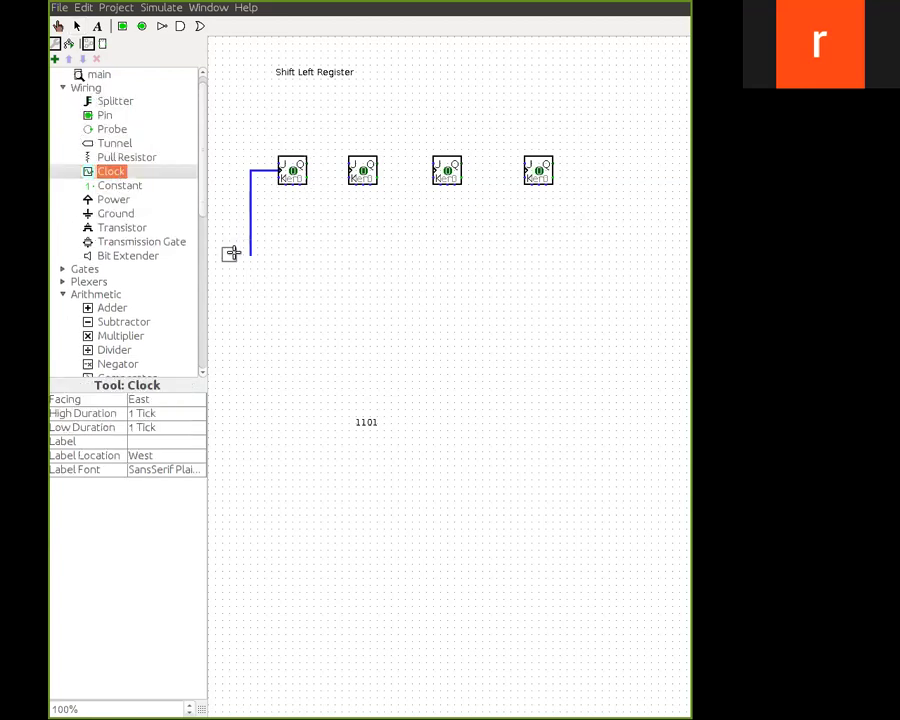
left_click(231, 253)
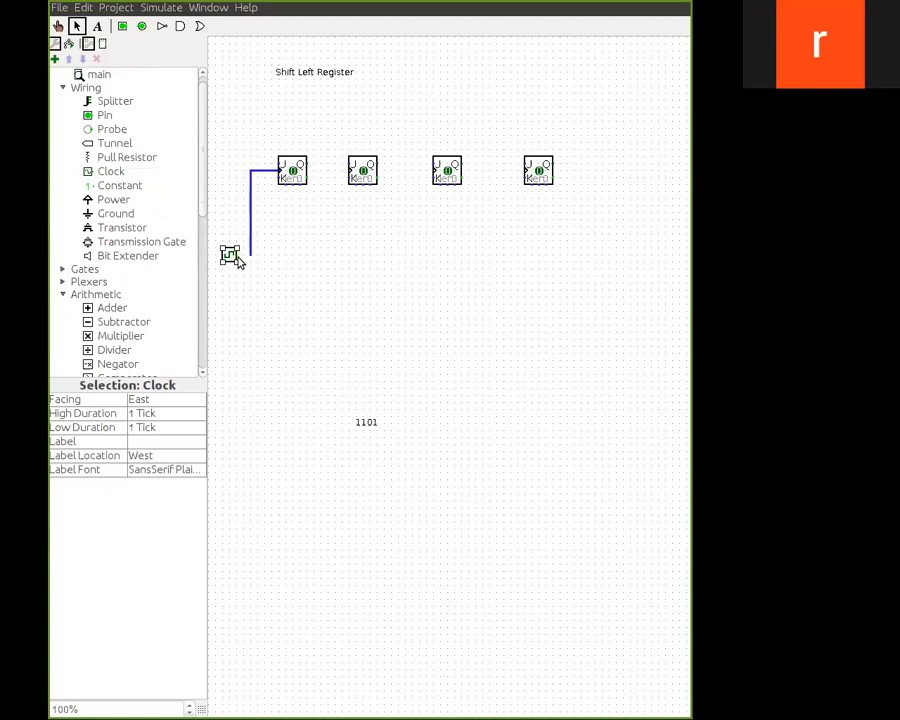
left_click_drag(240, 256, 520, 171)
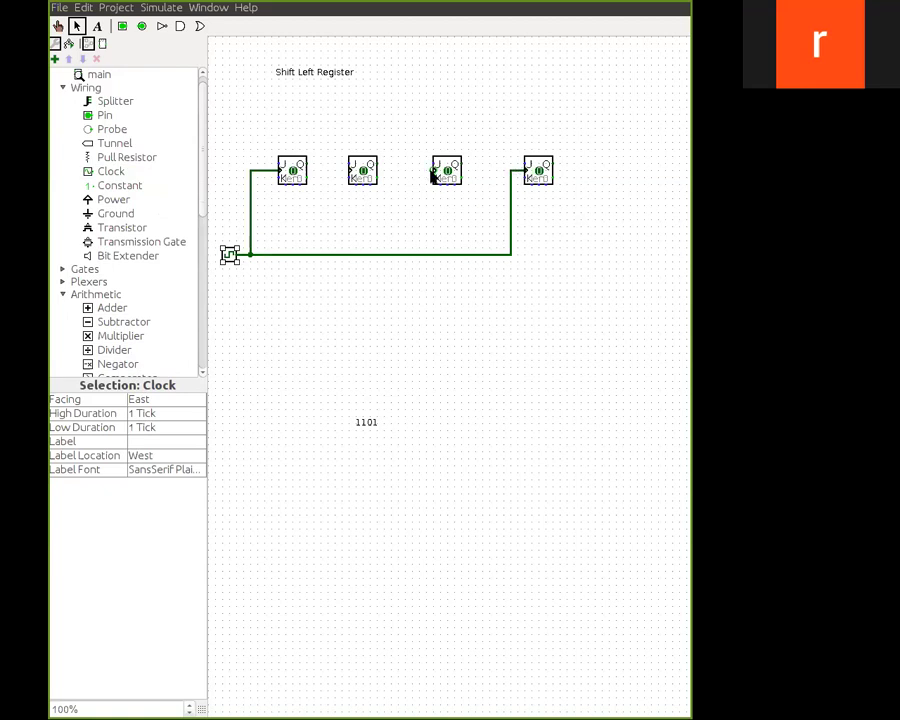
left_click_drag(434, 173, 418, 255)
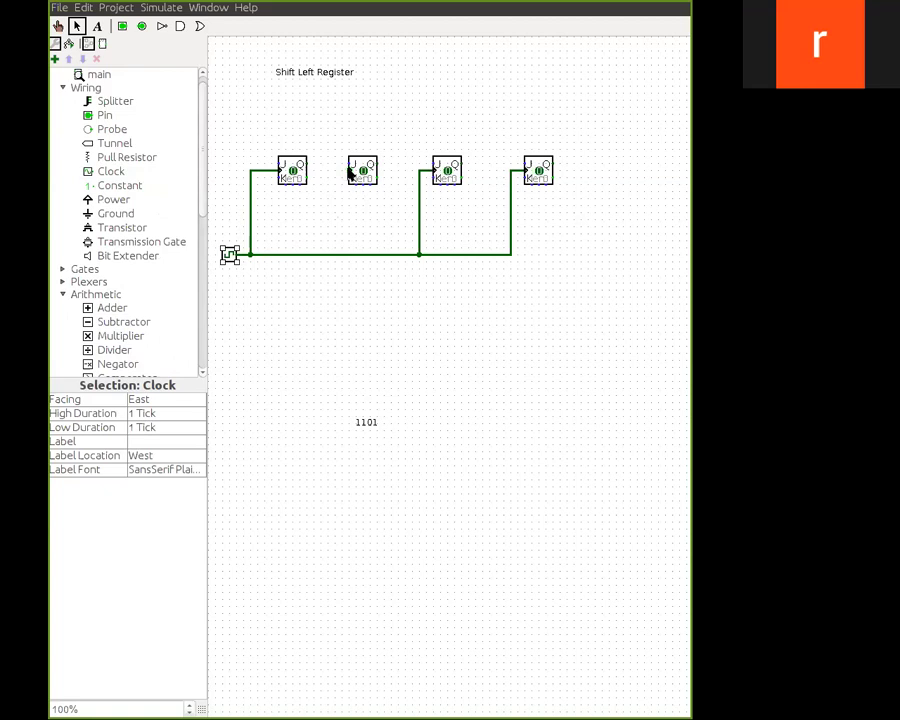
left_click_drag(336, 175, 336, 258)
Step: Add a button below the clock and wire it to the clear inputs of all four flip-flops
scroll(130, 311, "down", 8)
left_click(124, 272)
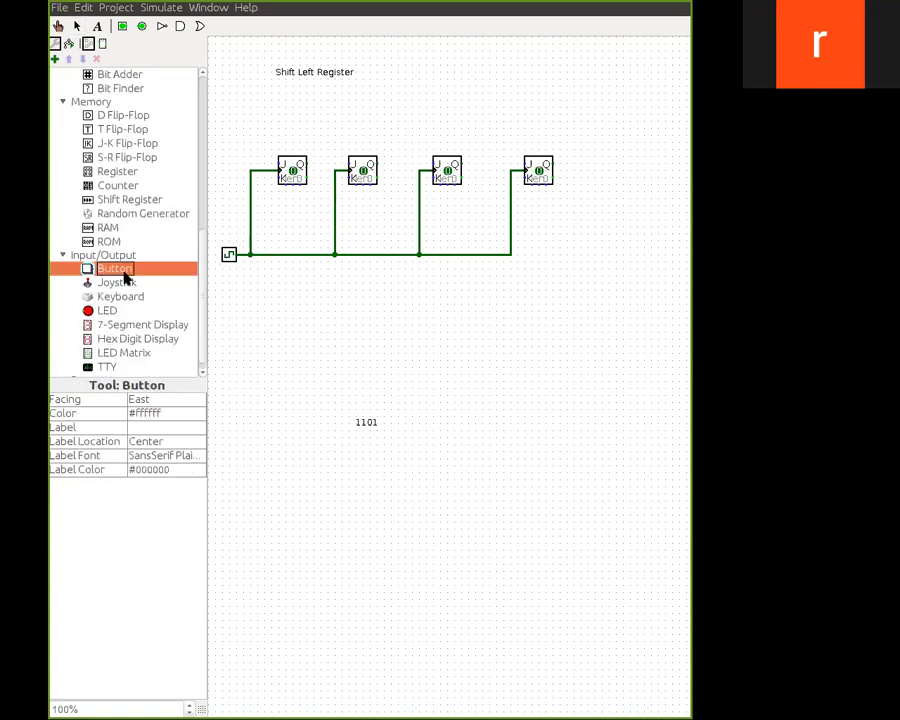
left_click(232, 296)
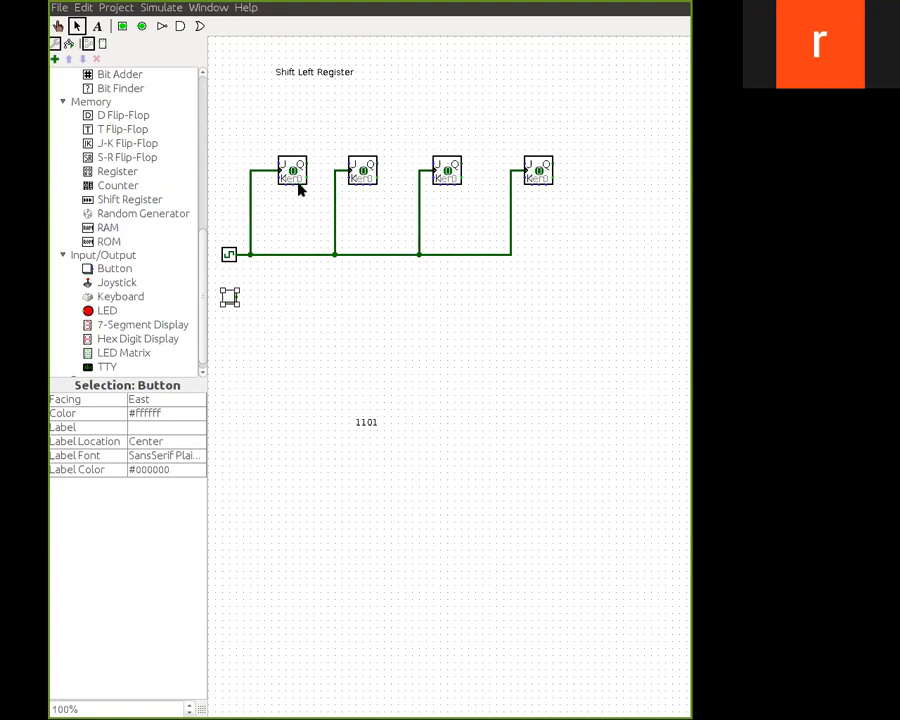
left_click_drag(298, 189, 300, 297)
left_click_drag(239, 297, 546, 188)
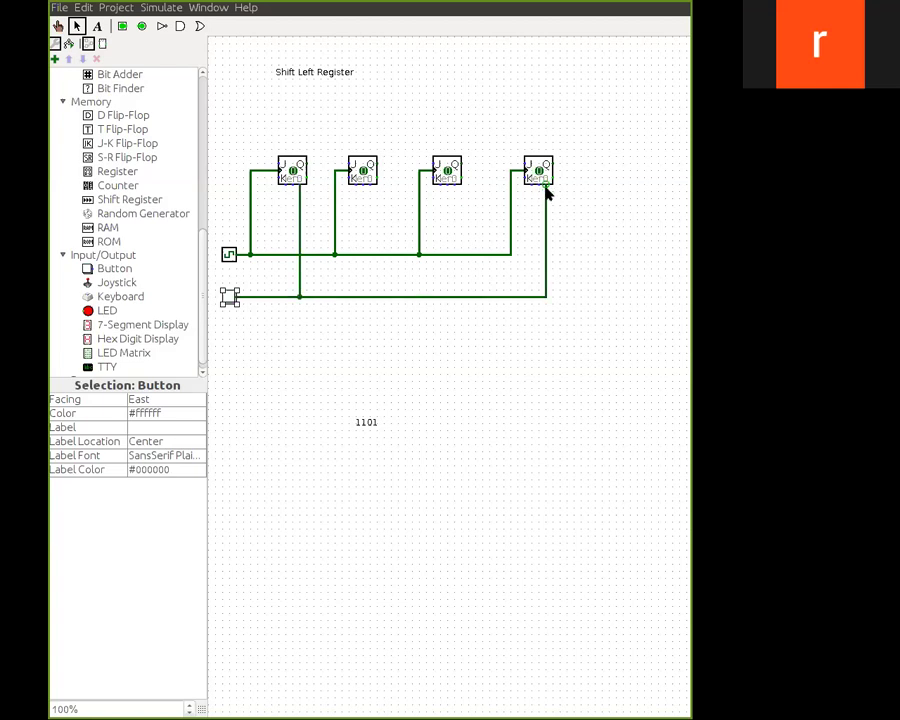
left_click_drag(452, 187, 455, 297)
left_click_drag(370, 187, 381, 231)
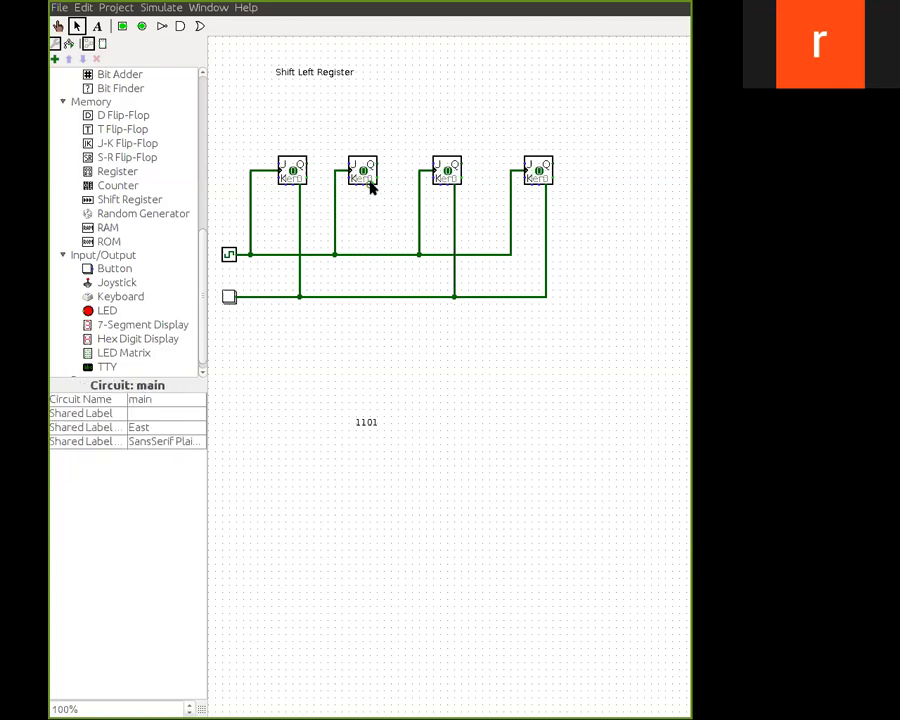
left_click_drag(370, 187, 370, 297)
Step: Wire the Q output of each of the three rightmost flip-flops to the J input of its left neighbour
left_click_drag(552, 164, 427, 165)
left_click(585, 201)
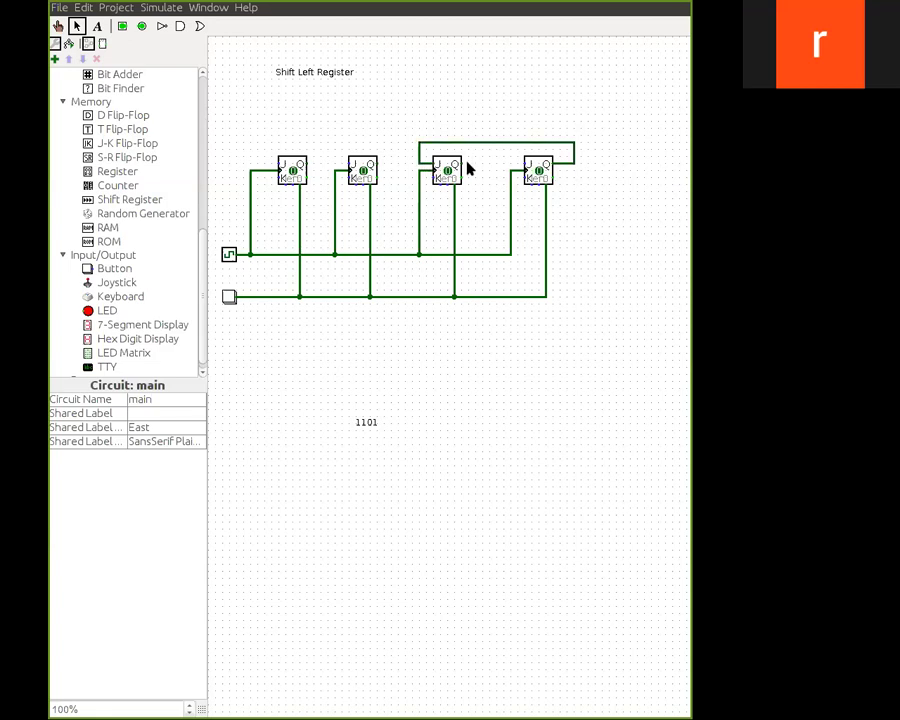
left_click_drag(466, 168, 343, 133)
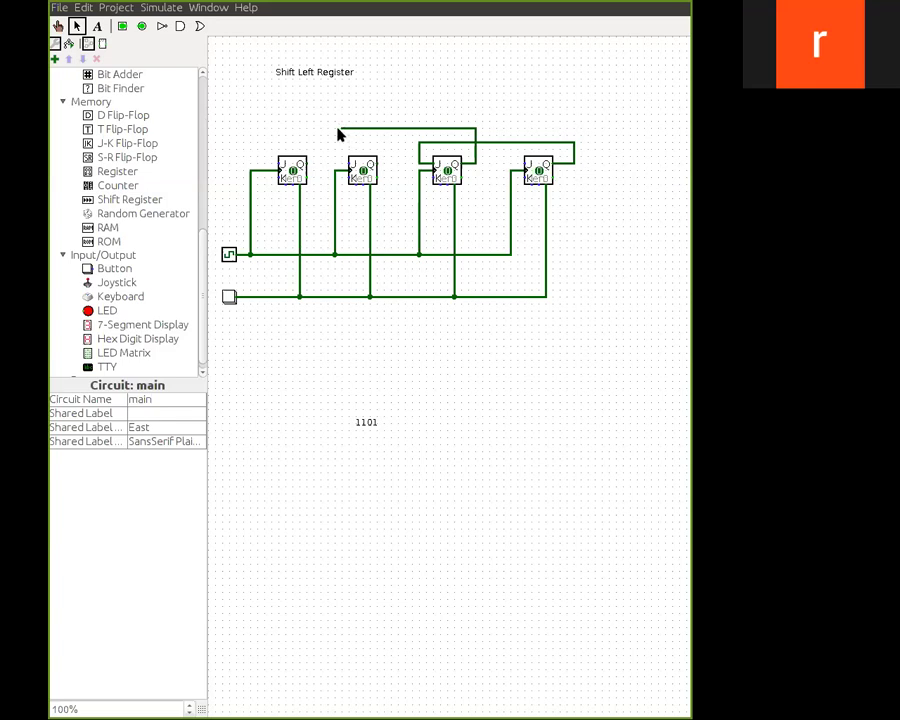
left_click_drag(336, 130, 346, 169)
left_click_drag(385, 147, 277, 169)
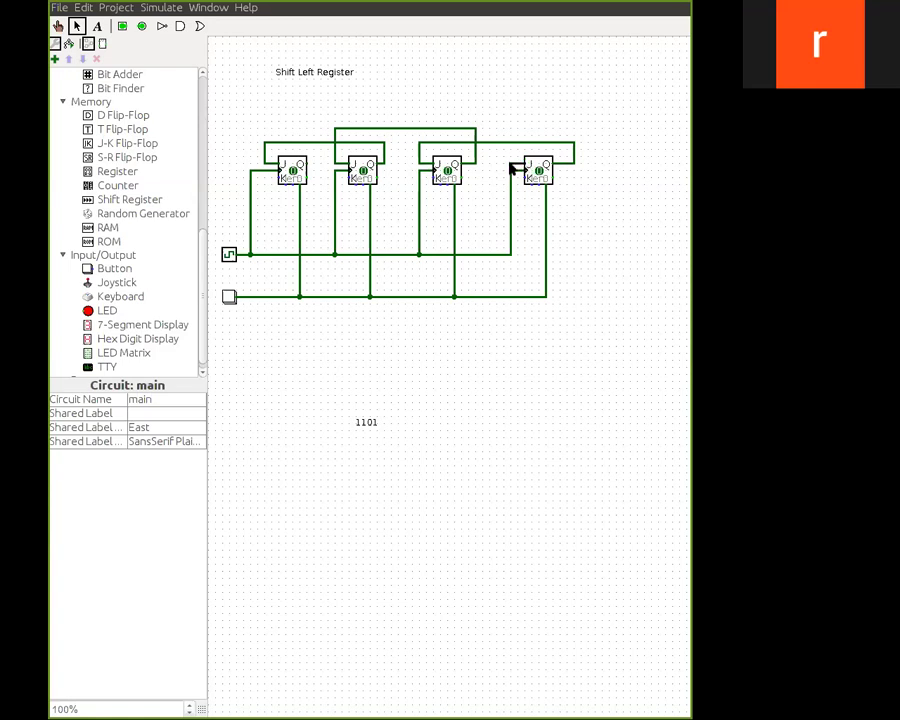
Step: Route wires from the rightmost flip-flop's J and K inputs out to its right and place two input pins near their ends
left_click_drag(510, 167, 610, 115)
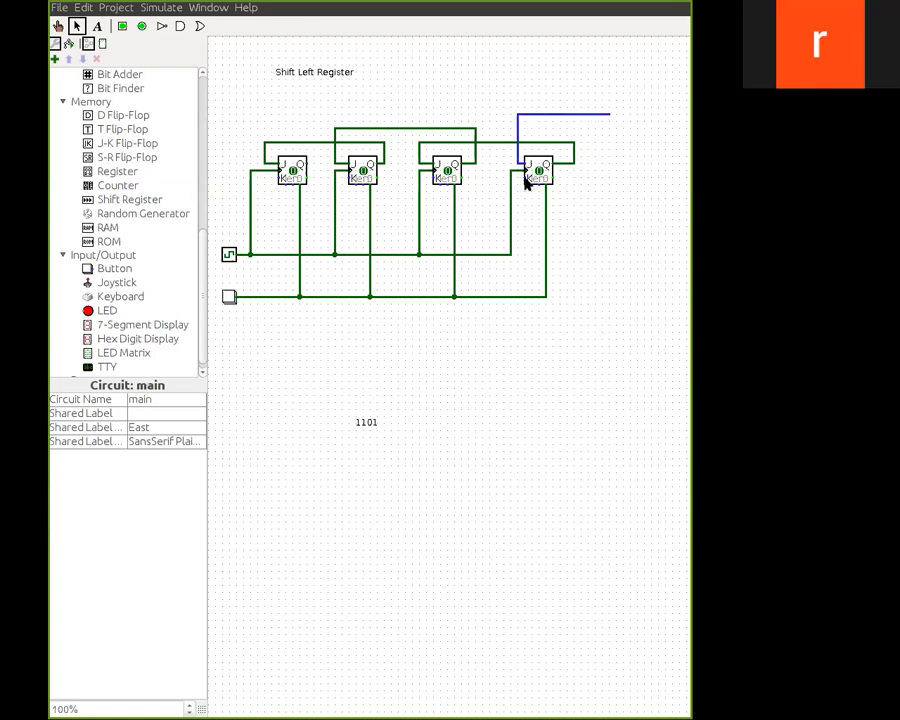
left_click_drag(520, 180, 617, 212)
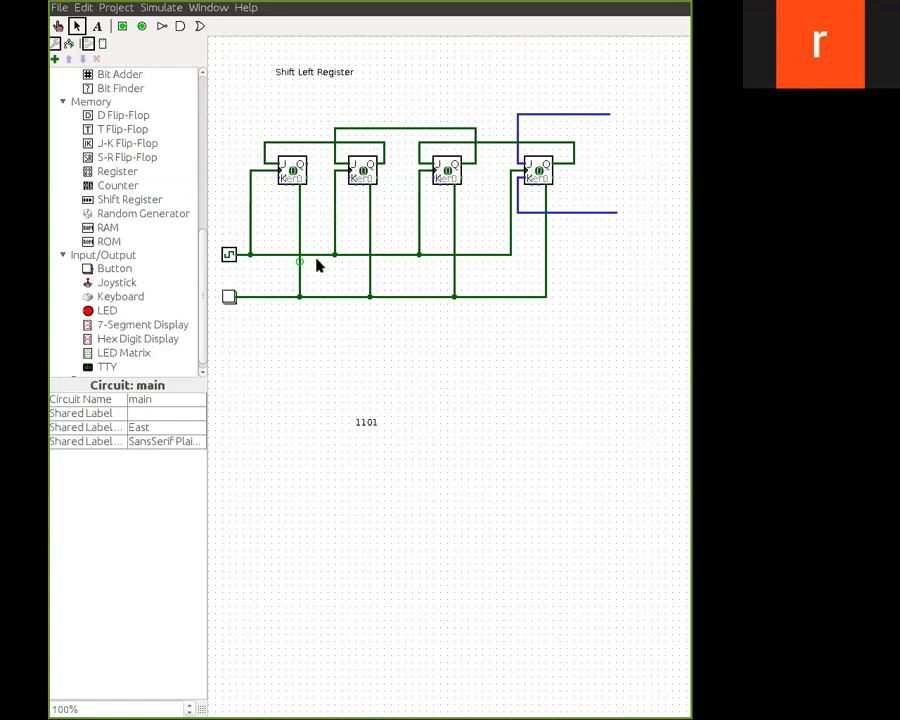
left_click(122, 26)
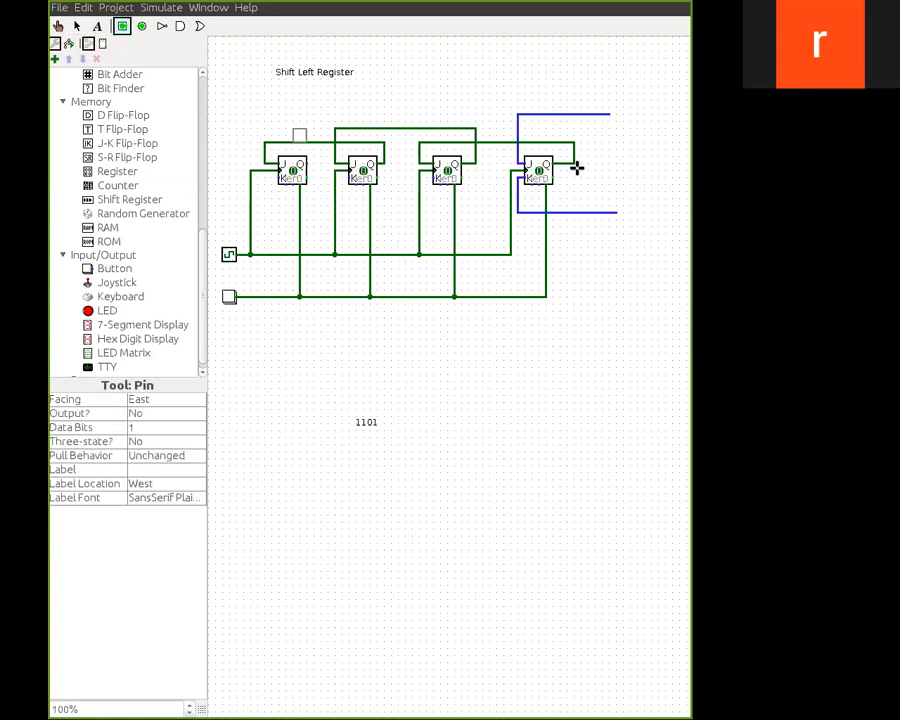
left_click(637, 113)
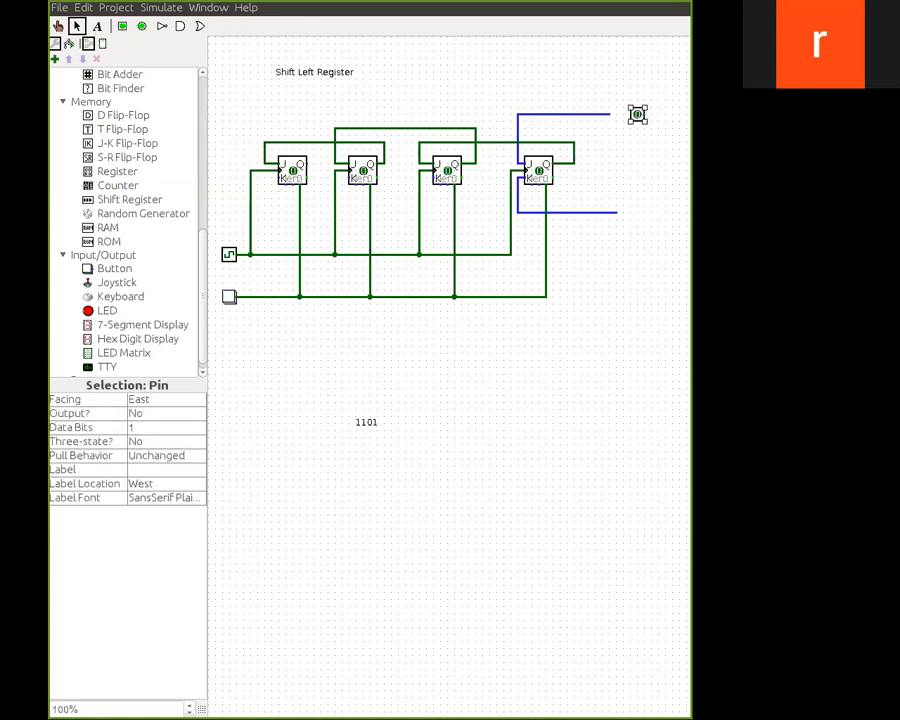
left_click(122, 26)
left_click(648, 211)
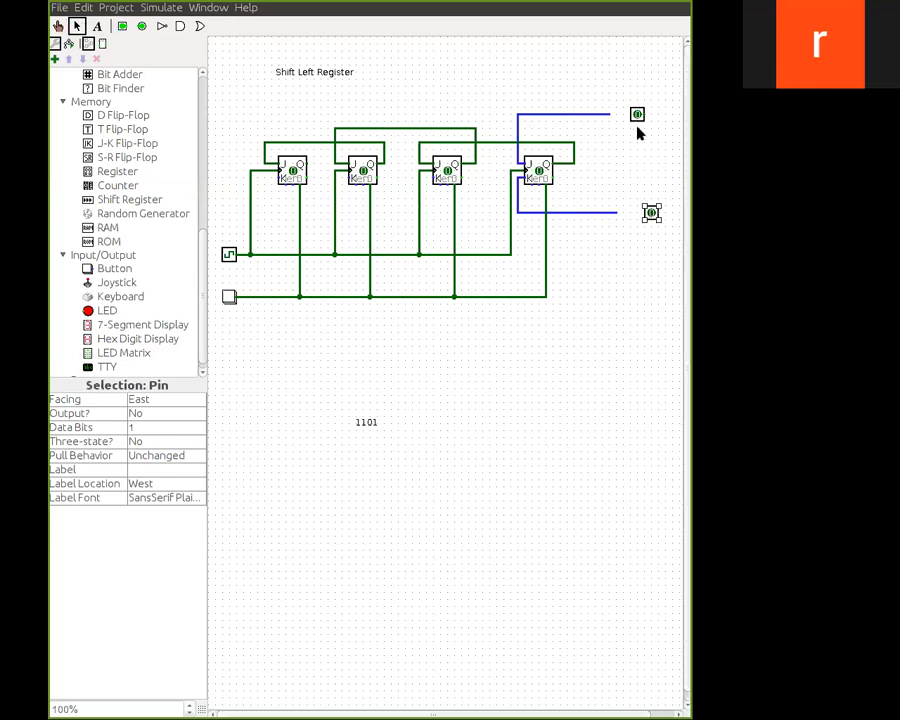
Step: Set both input pins to face West and move them onto the ends of the J and K wires
left_click_drag(624, 93, 660, 224)
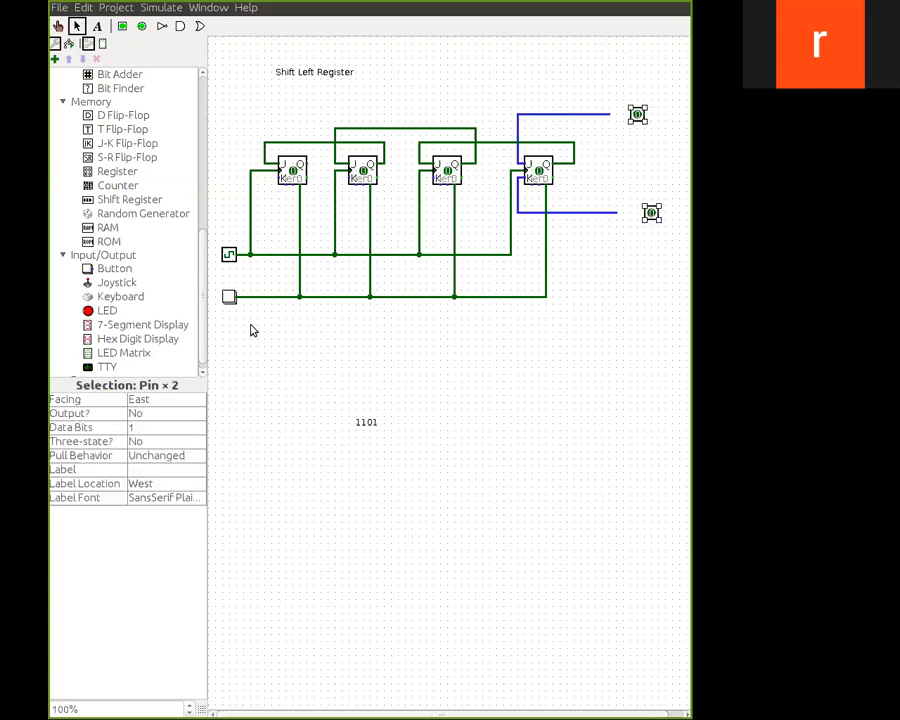
left_click(201, 401)
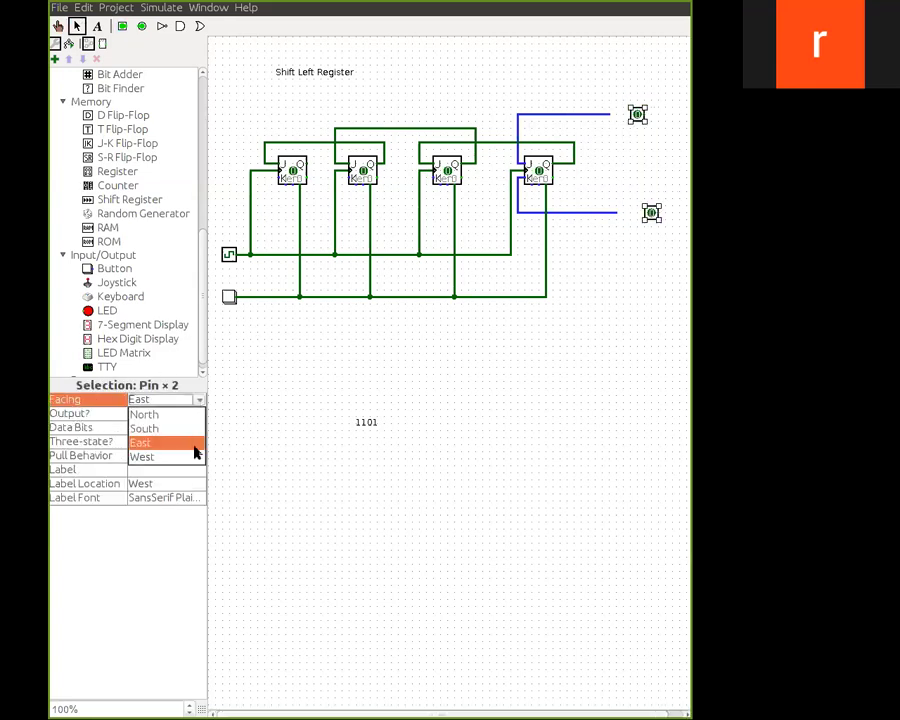
left_click(193, 455)
left_click(645, 128)
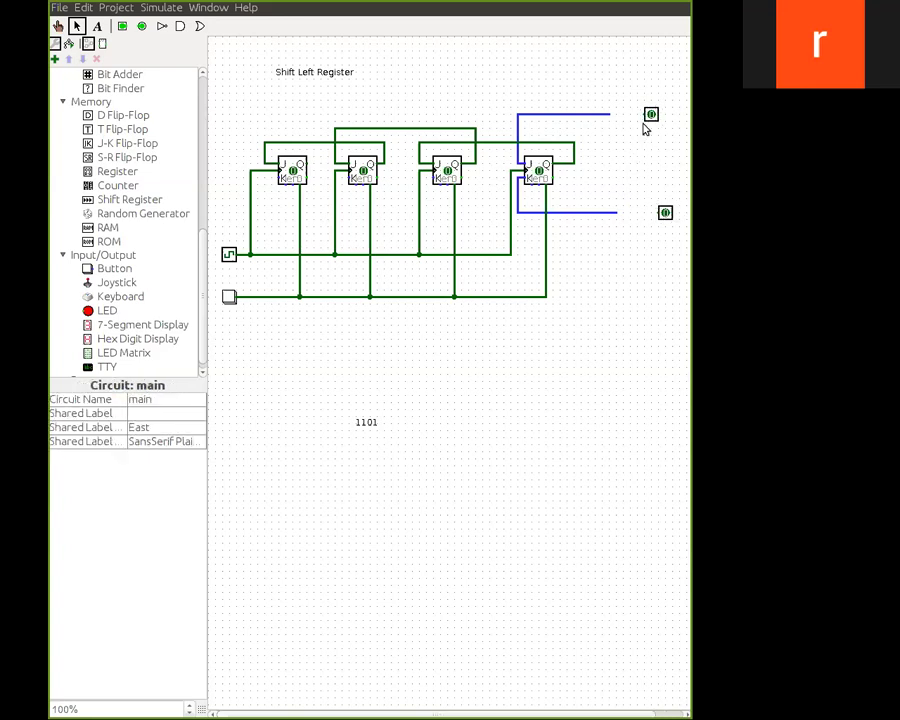
left_click_drag(648, 121, 613, 121)
left_click_drag(665, 212, 623, 212)
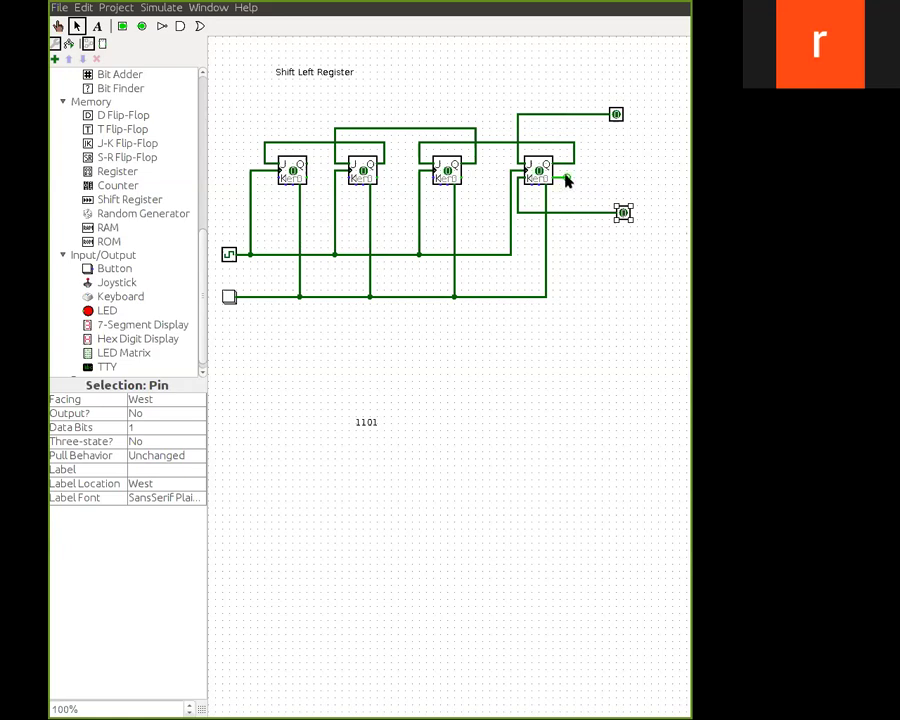
Step: Wire the inverted output of each of the three rightmost flip-flops to the K input of its left neighbour
left_click_drag(566, 180, 425, 199)
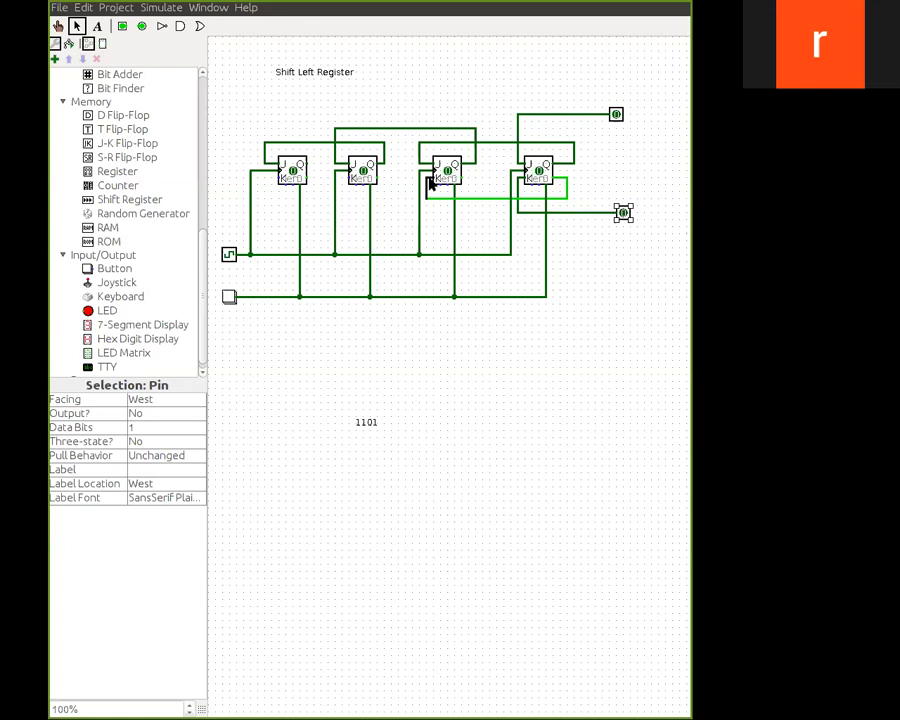
left_click_drag(467, 180, 340, 208)
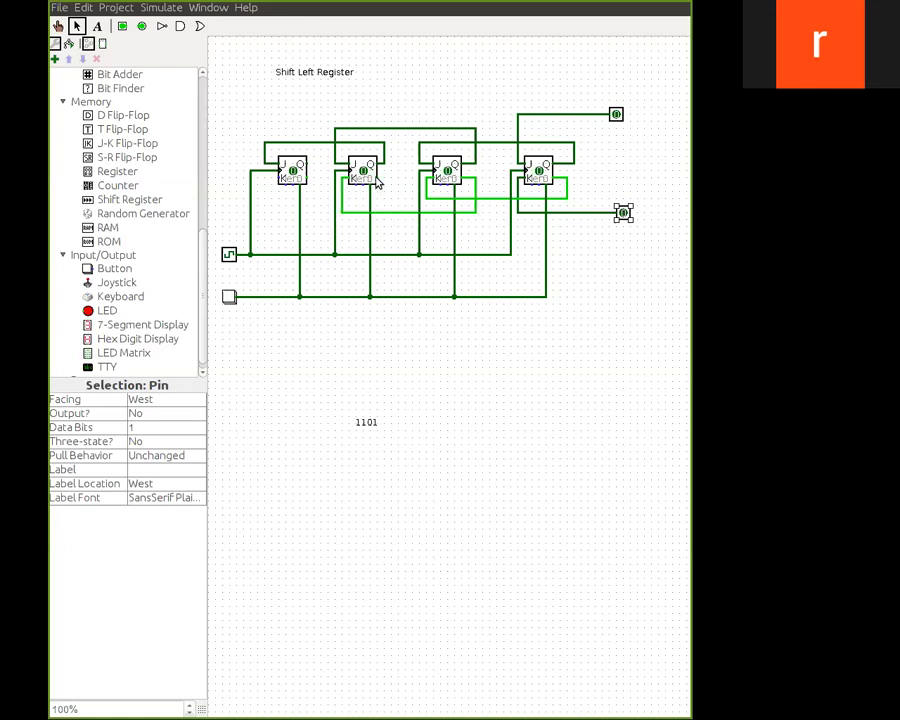
left_click_drag(377, 180, 270, 201)
Step: Route an open-ended wire upward from each of the four flip-flops' Q outputs, deleting the misplaced branch near the leftmost one
mouse_move(313, 147)
left_mouse_down()
mouse_move(310, 95)
mouse_move(330, 88)
left_mouse_up()
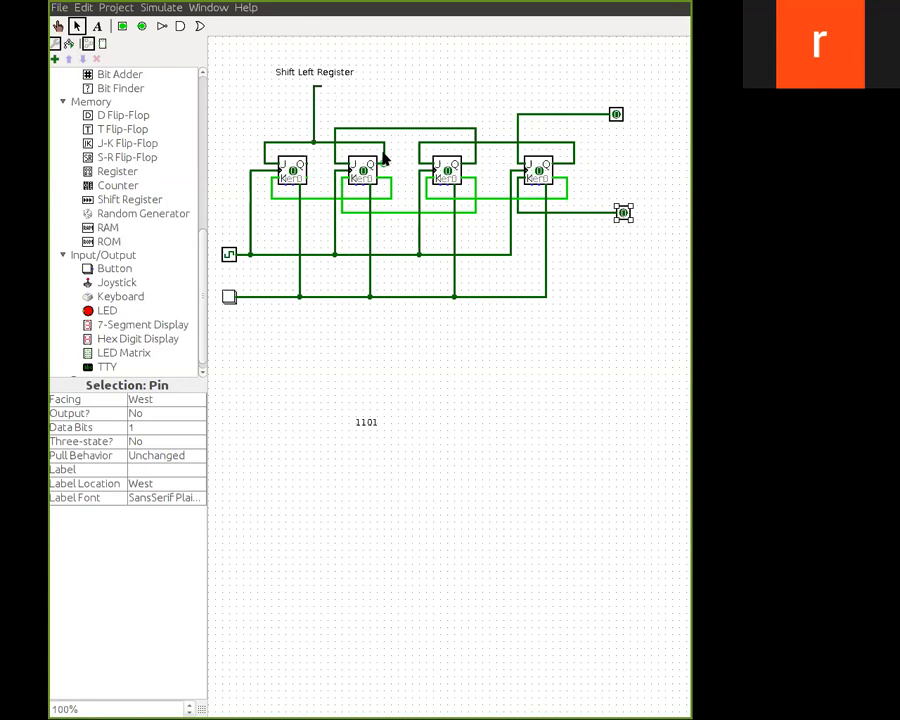
left_click_drag(384, 142, 390, 88)
left_click(313, 109)
key("Delete")
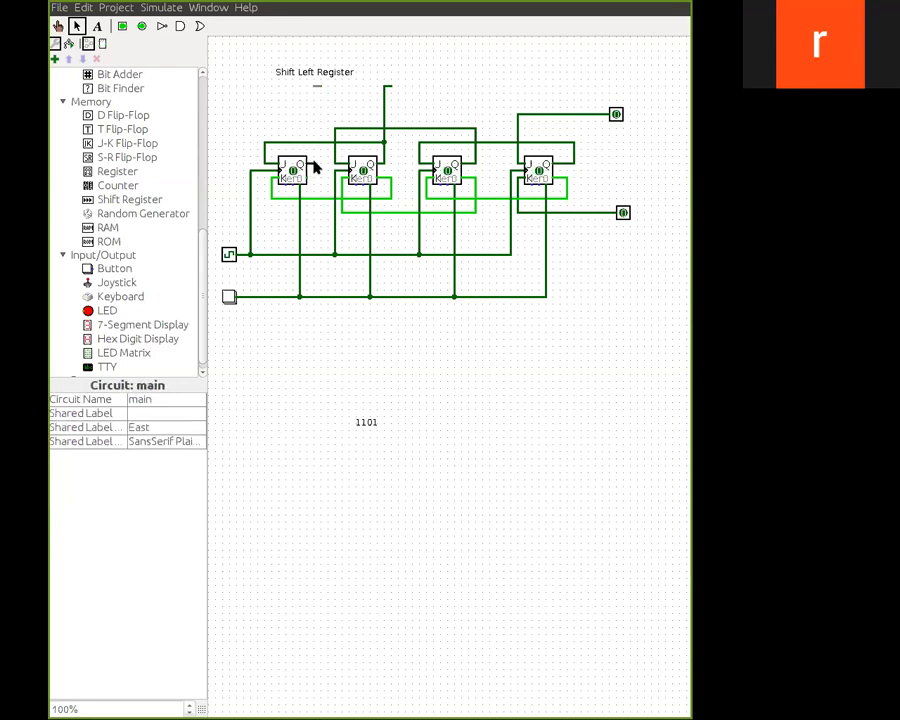
mouse_move(313, 166)
left_mouse_down()
mouse_move(316, 86)
mouse_move(324, 87)
left_mouse_up()
left_click(337, 100)
left_click_drag(476, 130, 482, 88)
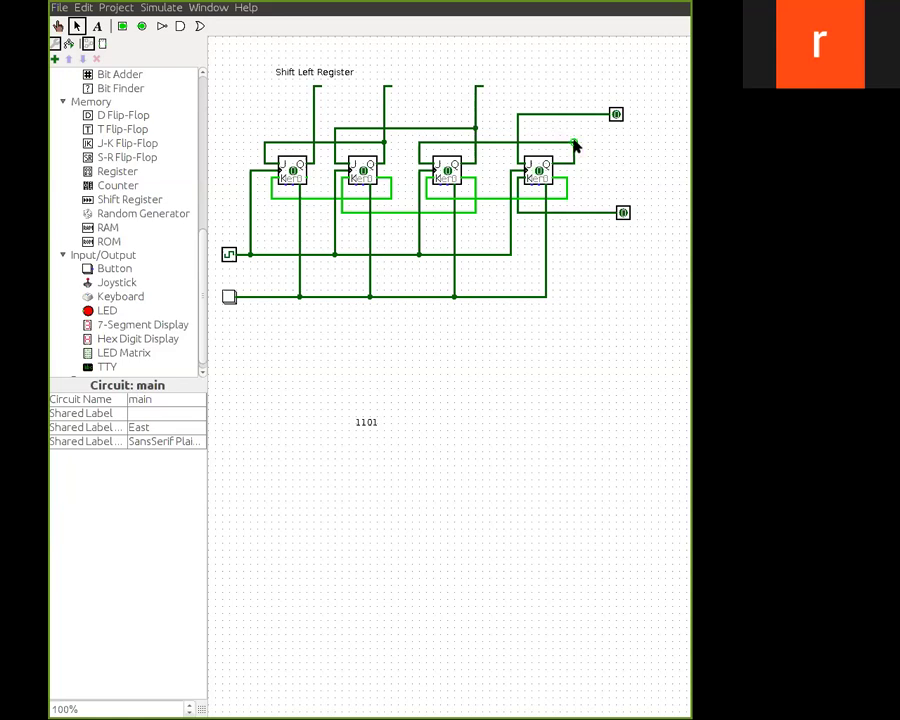
left_click_drag(574, 146, 583, 90)
Step: Place an LED on the open end of each of the four Q output wires above the flip-flops
left_click(108, 311)
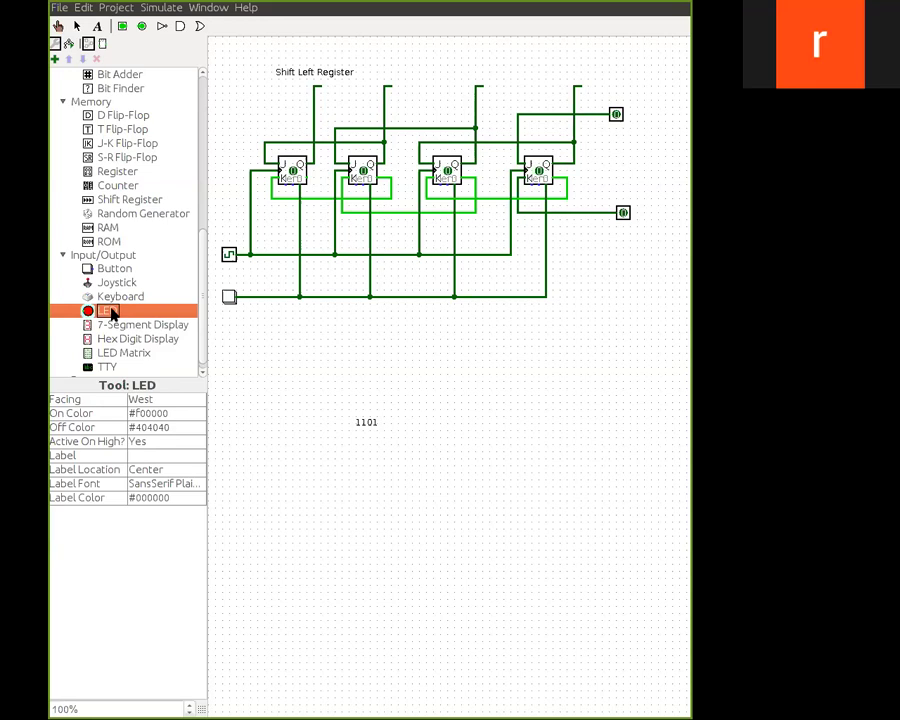
left_click(402, 87)
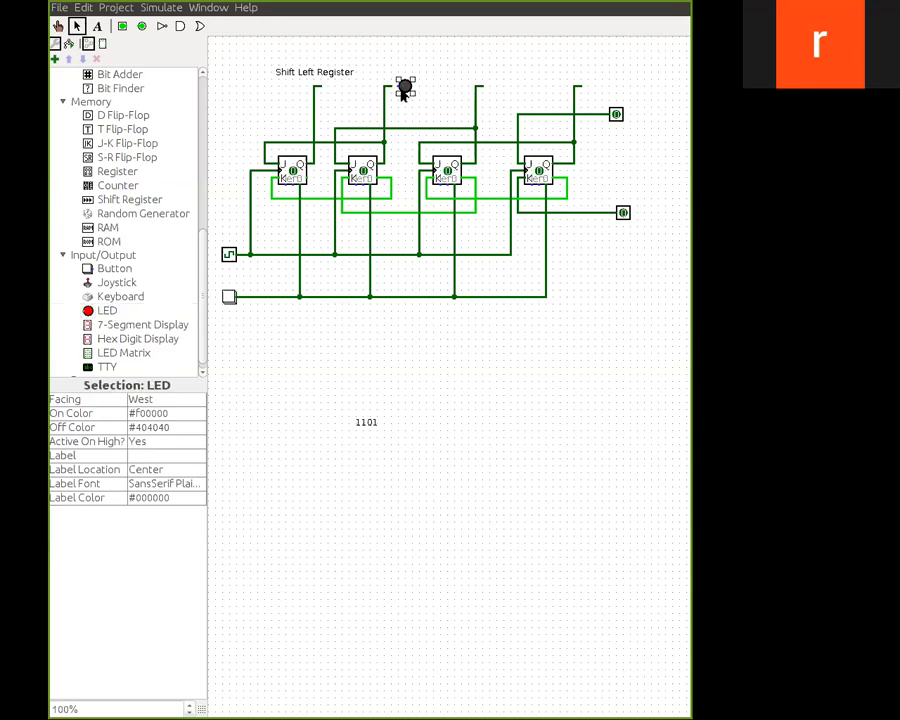
mouse_move(406, 88)
left_mouse_down()
mouse_move(396, 86)
mouse_move(402, 92)
left_mouse_up()
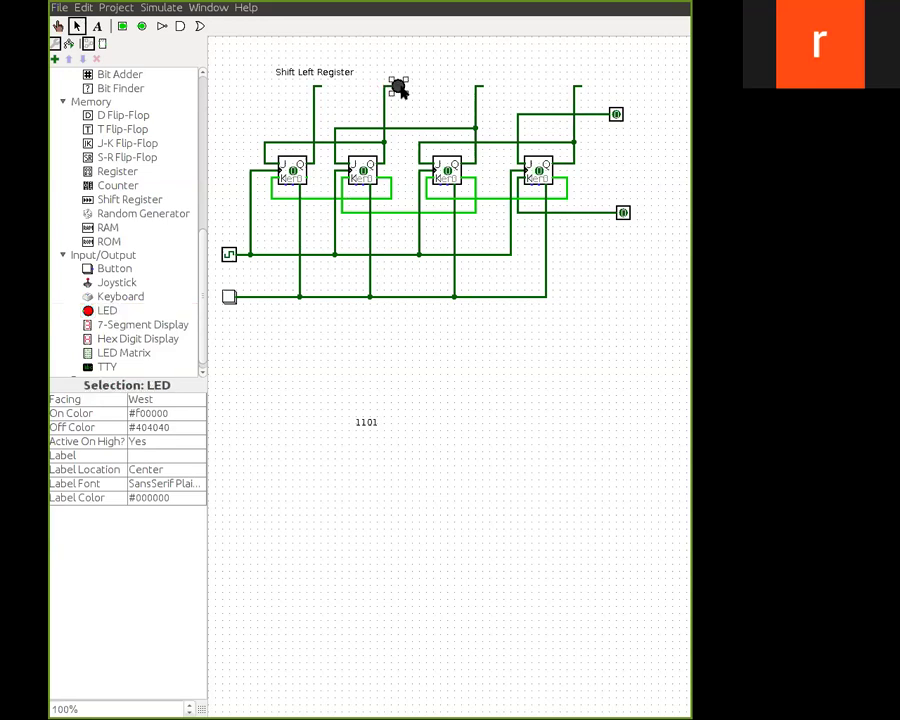
left_click(106, 310)
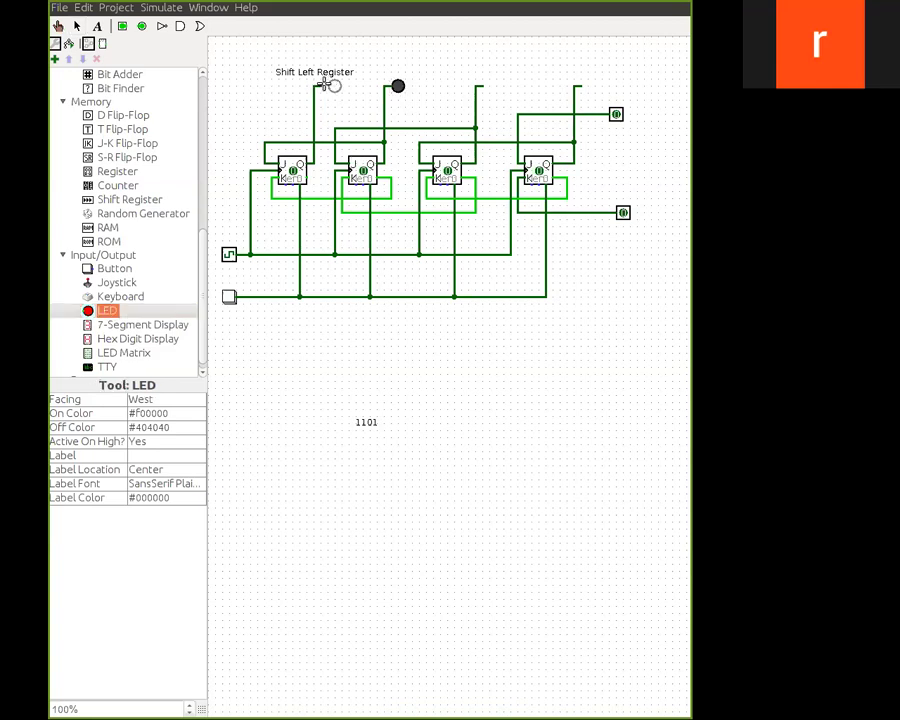
left_click(327, 86)
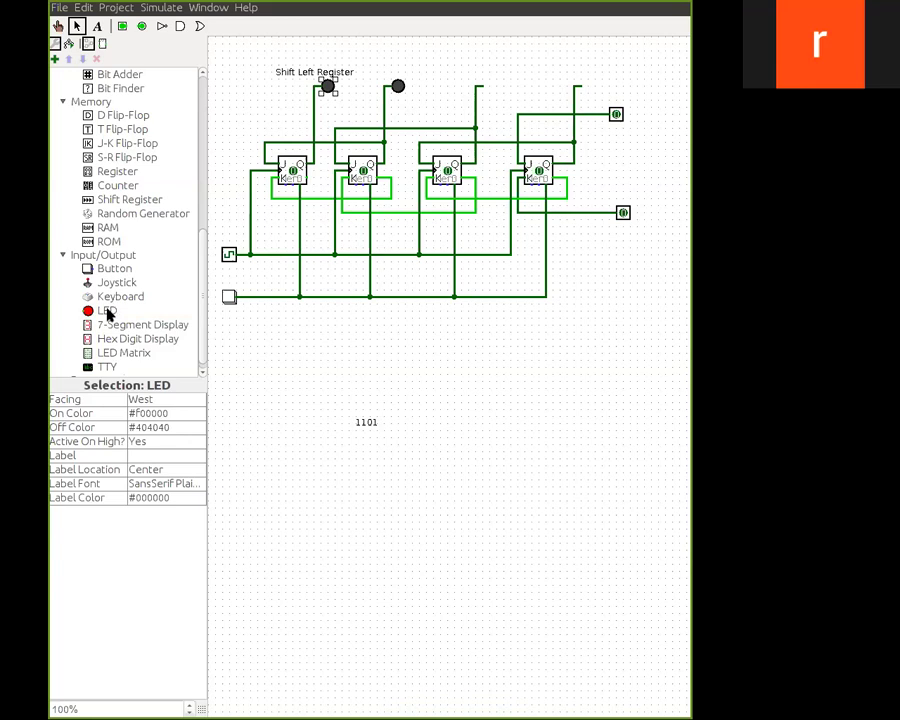
left_click(108, 313)
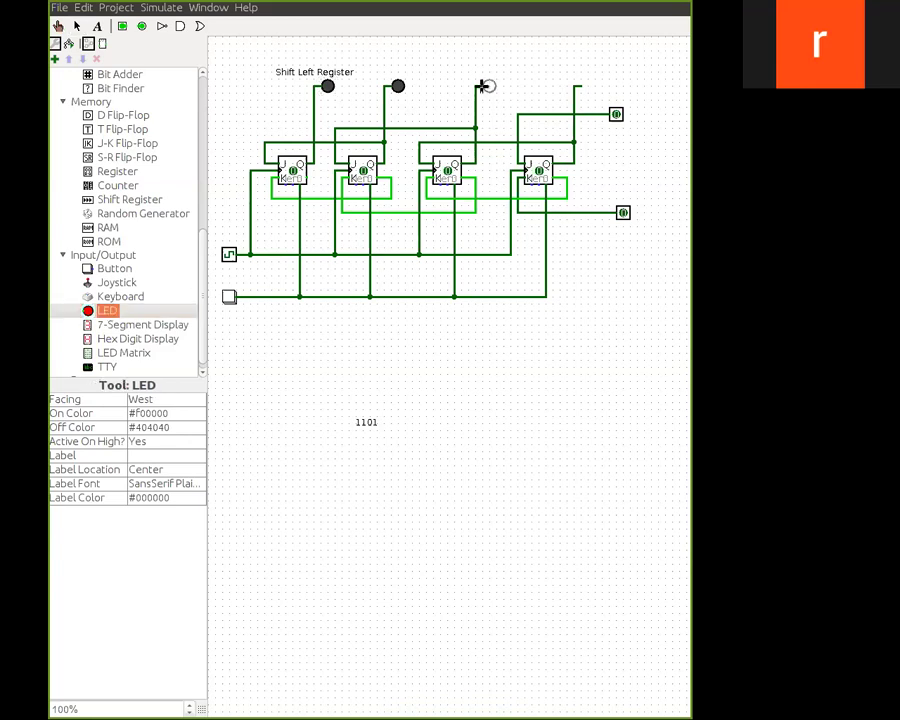
left_click(485, 86)
left_click(106, 311)
left_click(581, 86)
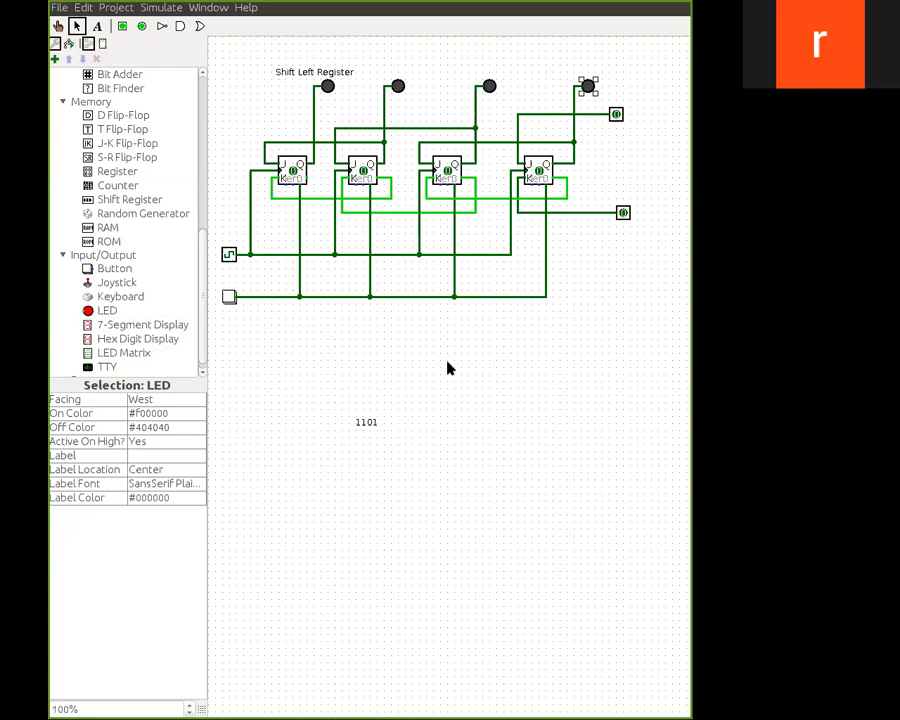
Step: Test the register by setting the J input pin to 1 with K at 0 and applying two rising clock edges
left_click(58, 26)
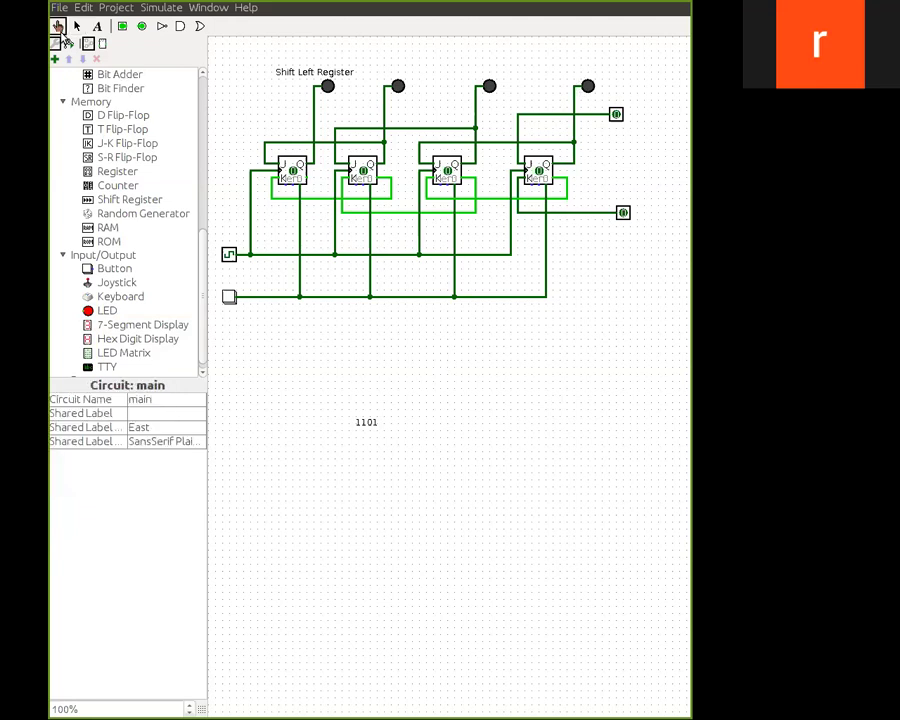
left_click(616, 115)
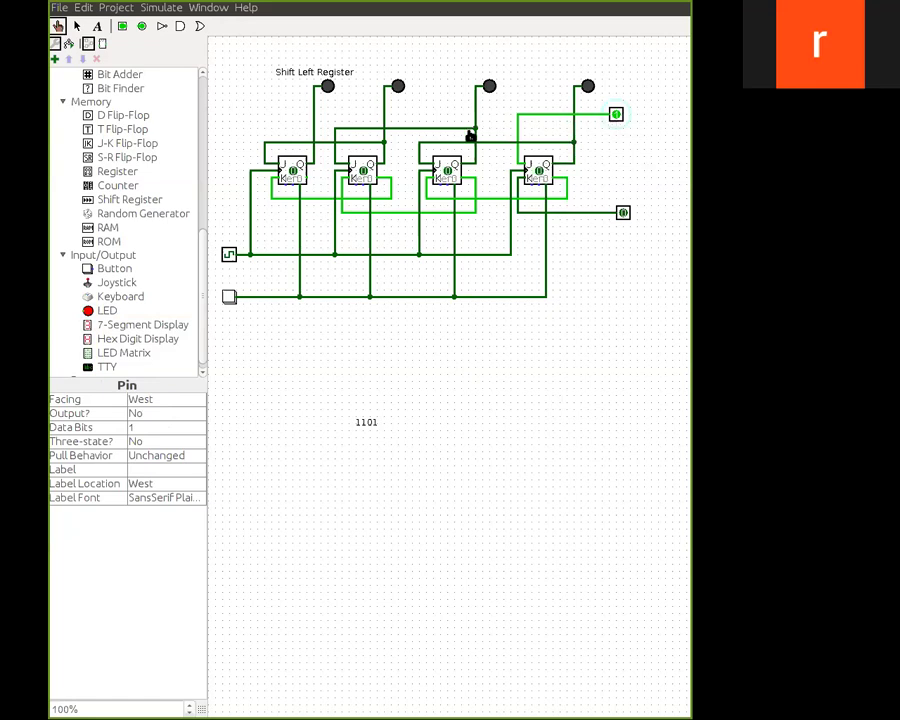
left_click(230, 256)
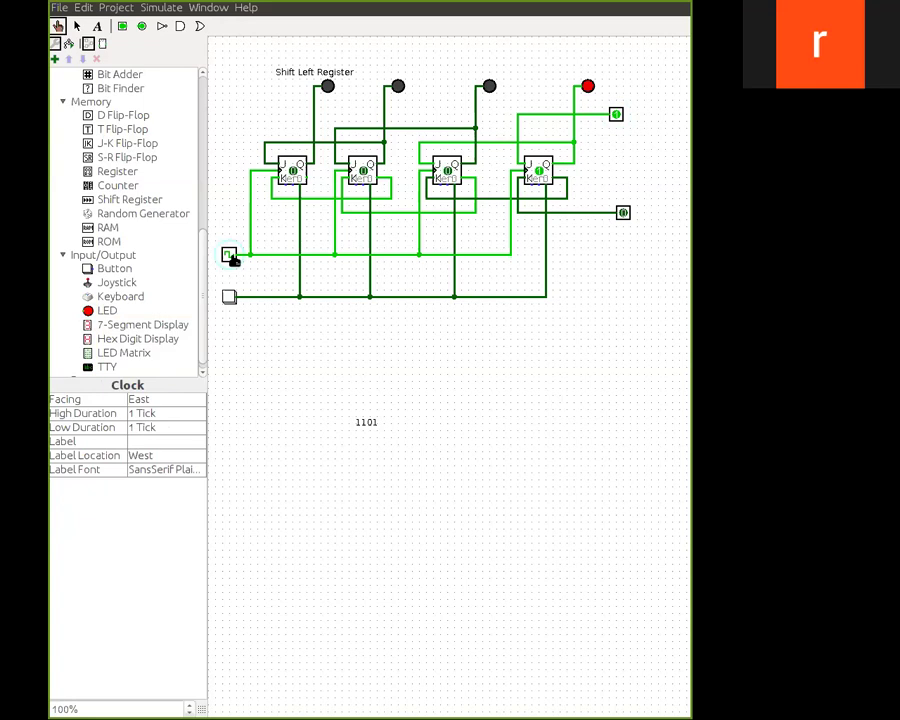
left_click(231, 257)
left_click(231, 257)
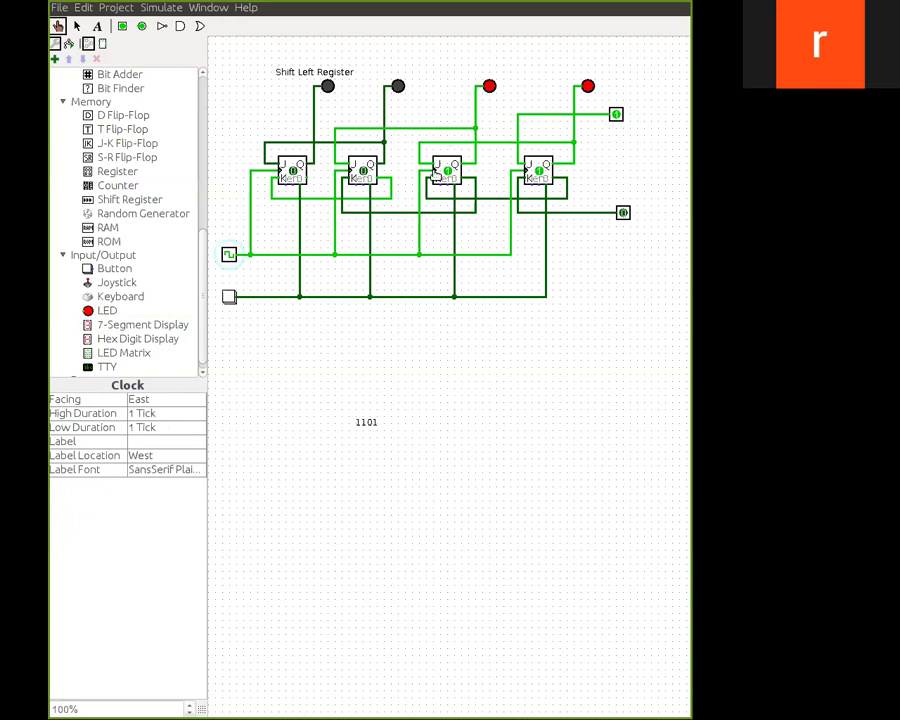
Step: Set the J input pin to 0 with K at 0 and apply one more rising clock edge
left_click(616, 117)
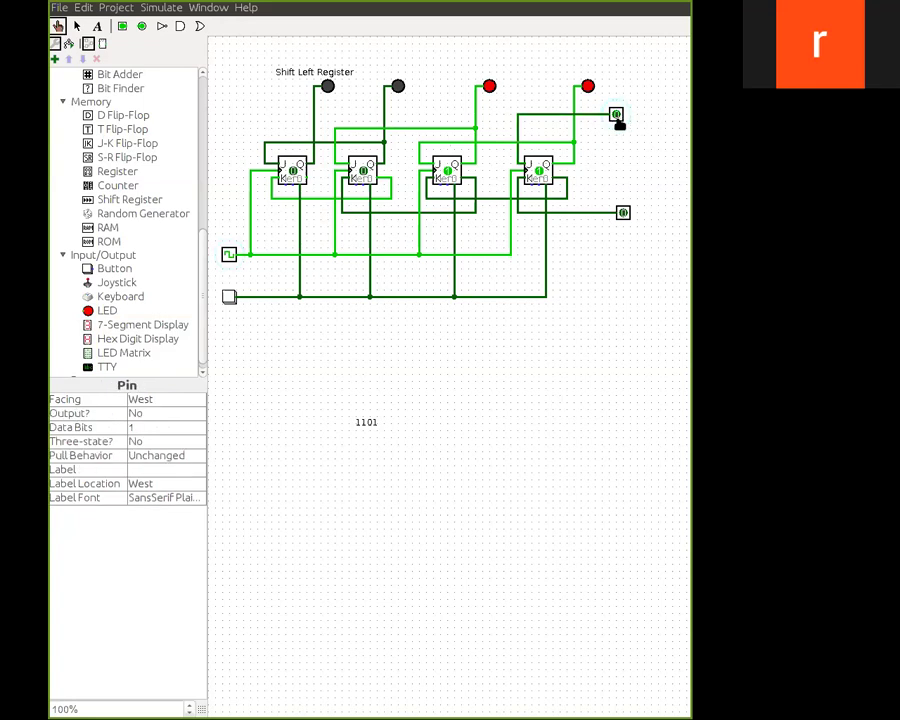
left_click(230, 255)
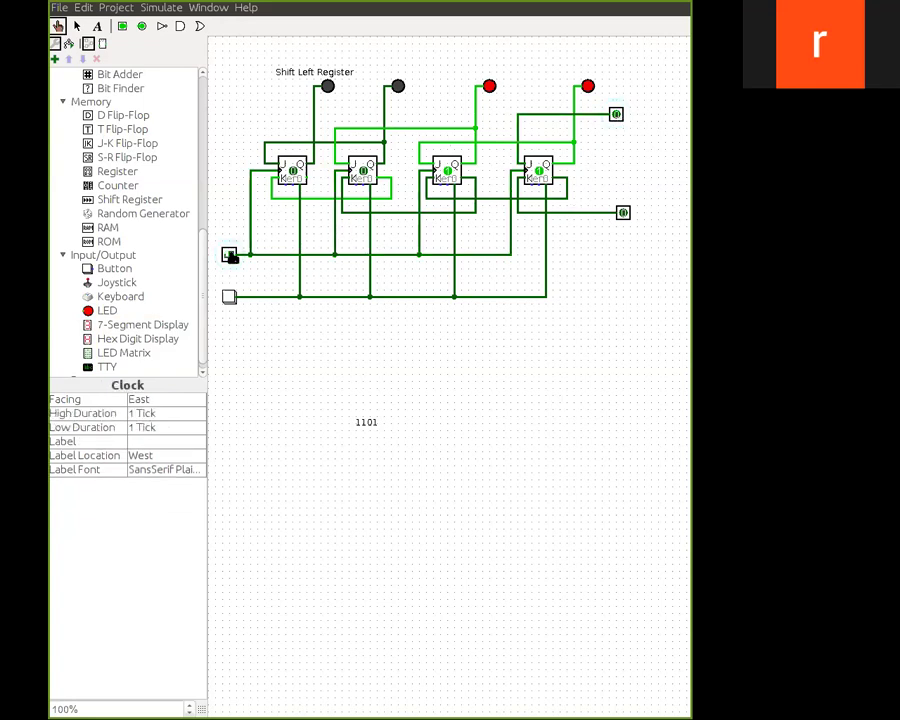
left_click(230, 255)
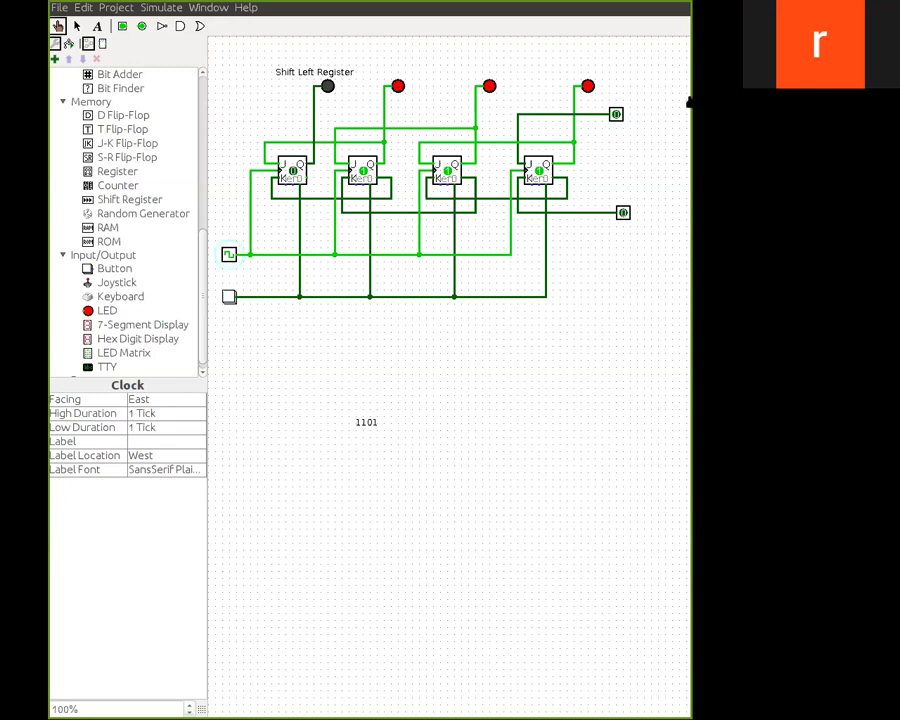
Step: Set the K input pin to 1 with J at 0 and apply one rising clock edge
left_click(622, 215)
left_click(622, 214)
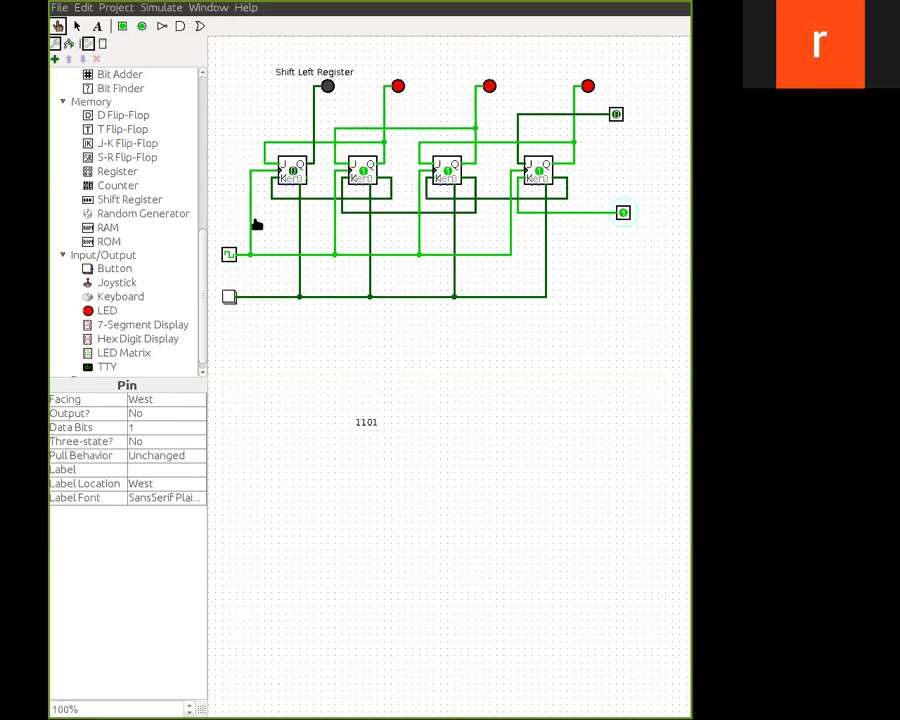
left_click(229, 256)
left_click(229, 256)
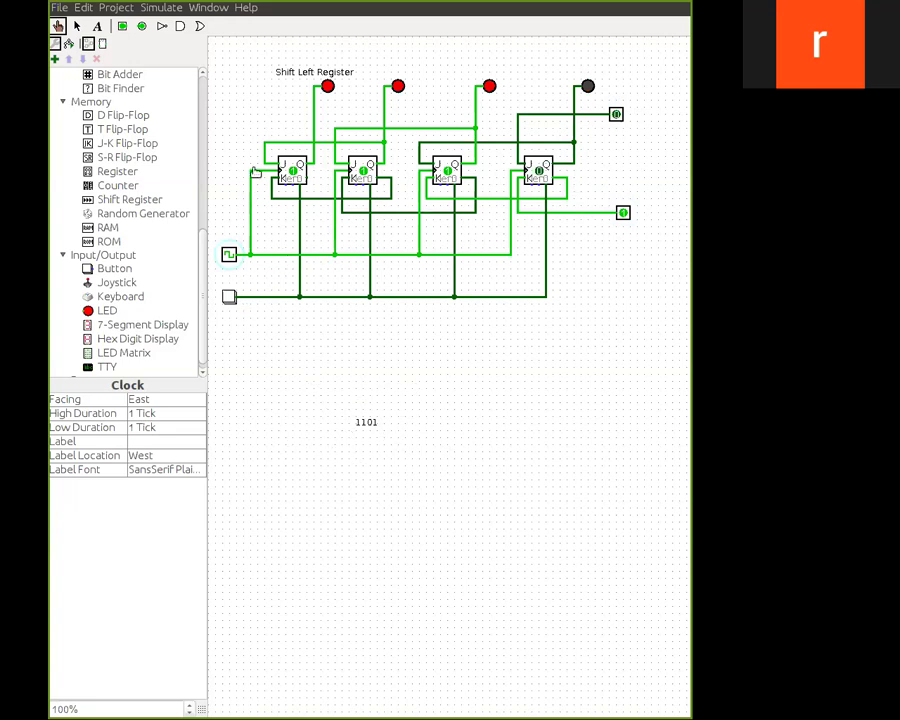
Step: Clear all four flip-flops and shift in the first two 1 bits of 1101 with J at 1 and K at 0
left_click(229, 298)
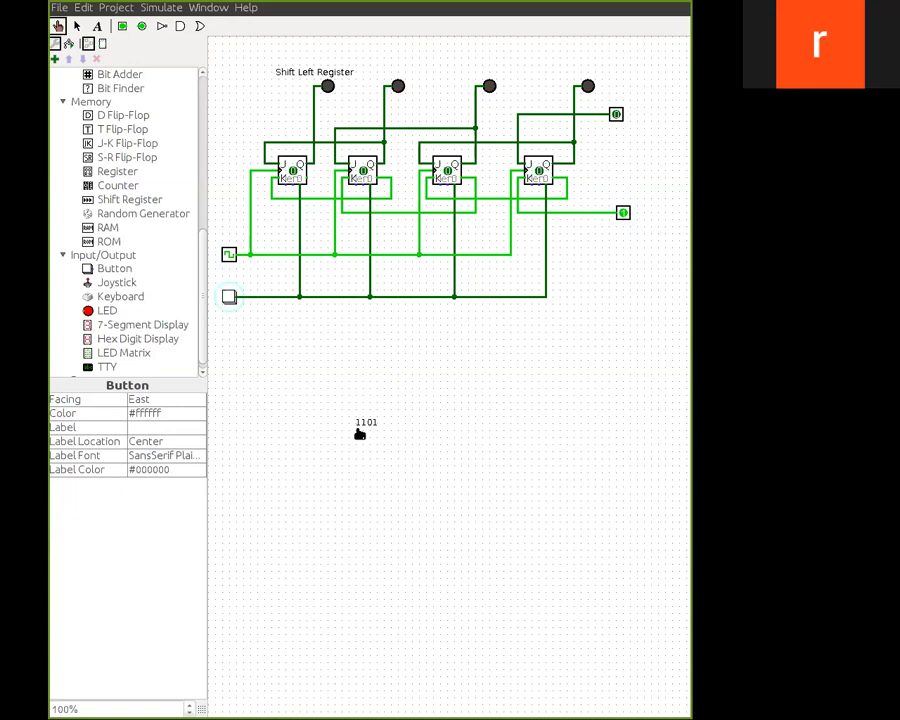
left_click(616, 117)
left_click(616, 117)
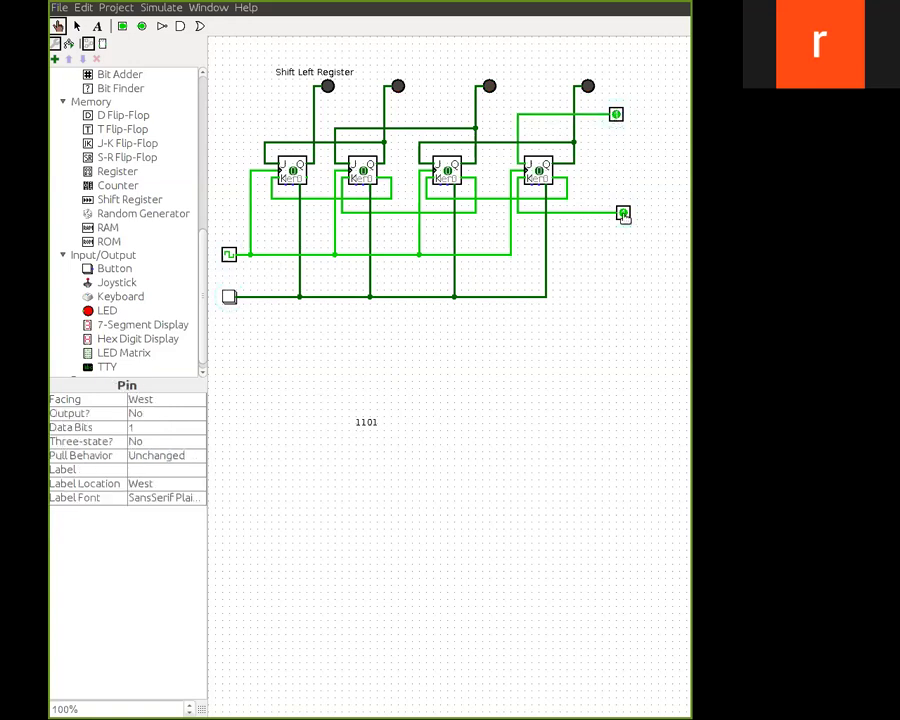
left_click(624, 213)
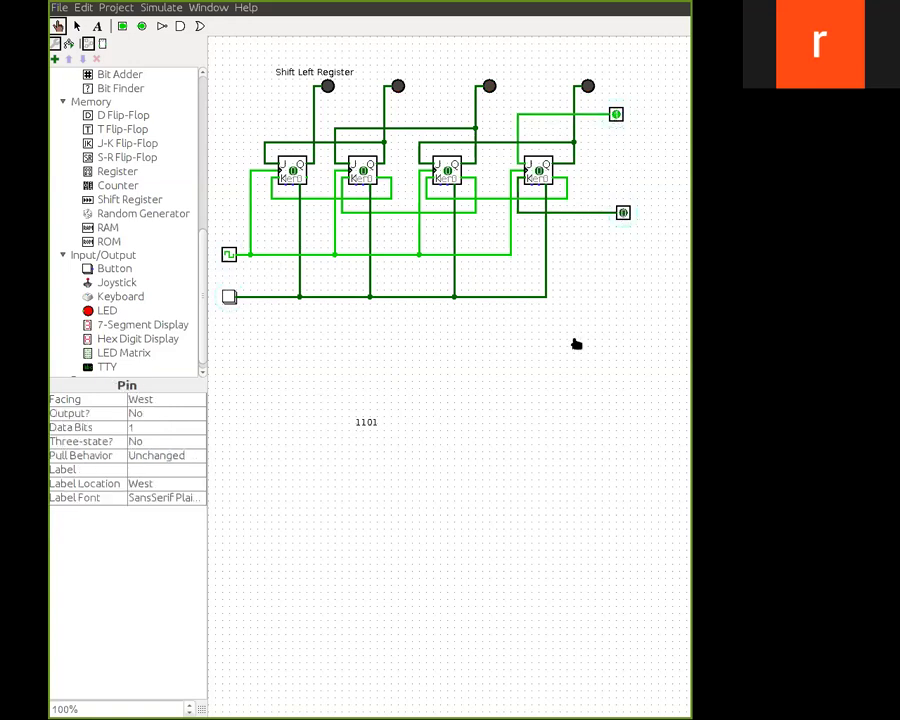
left_click(228, 255)
left_click(228, 255)
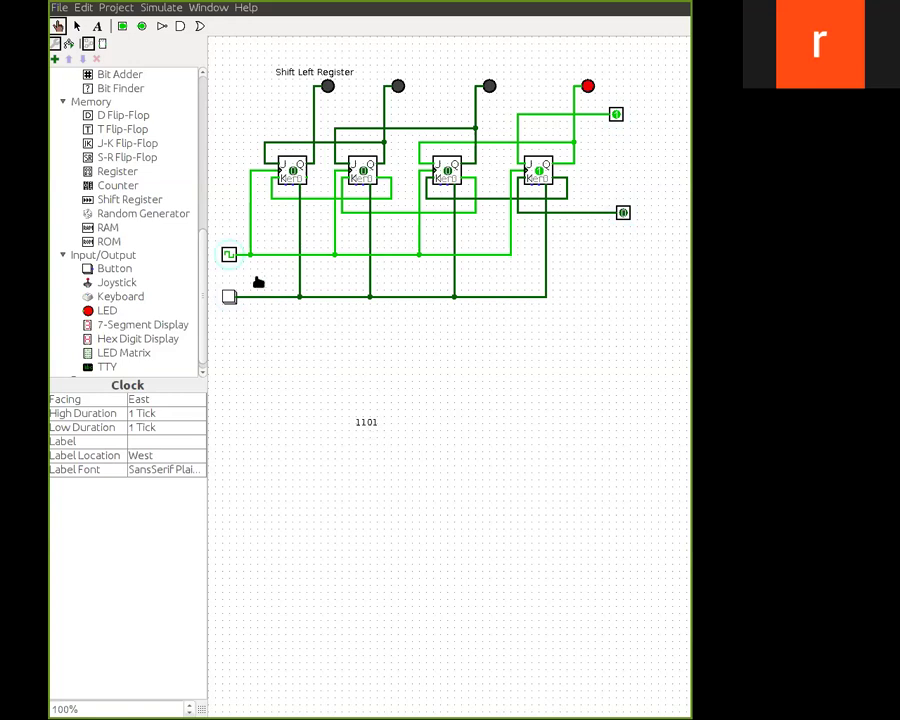
left_click(230, 258)
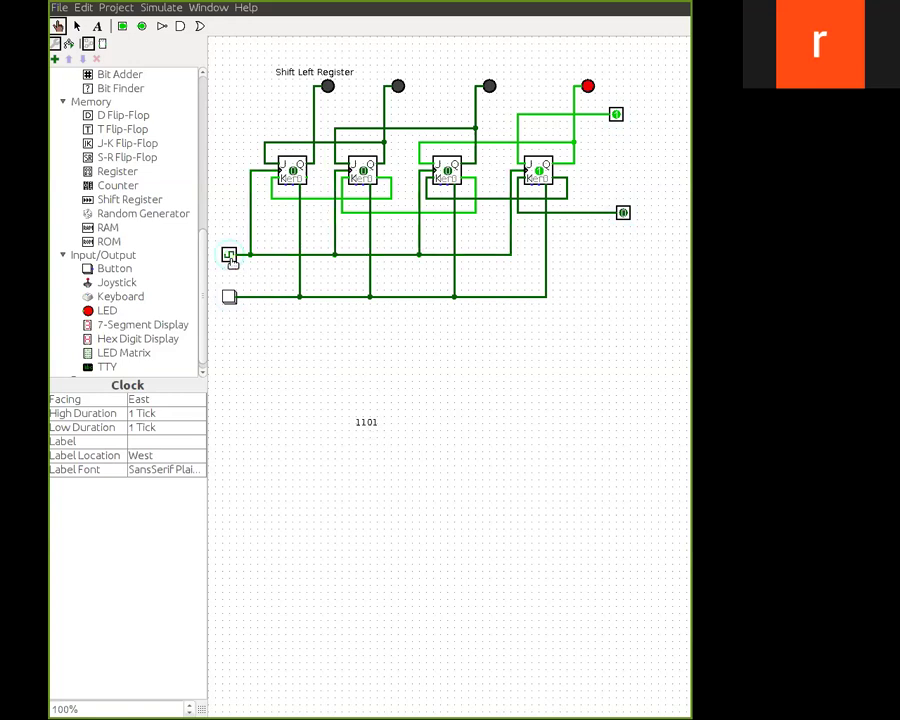
left_click(230, 257)
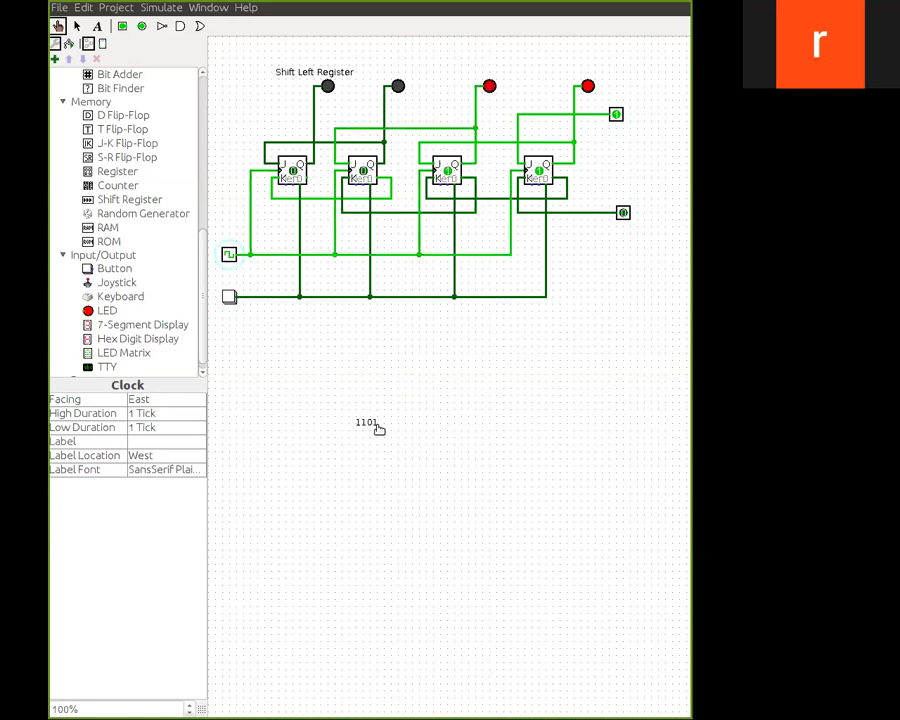
Step: Shift in the 0 bit of 1101 by setting J to 0 and K to 1 and applying one rising clock edge
left_click(617, 116)
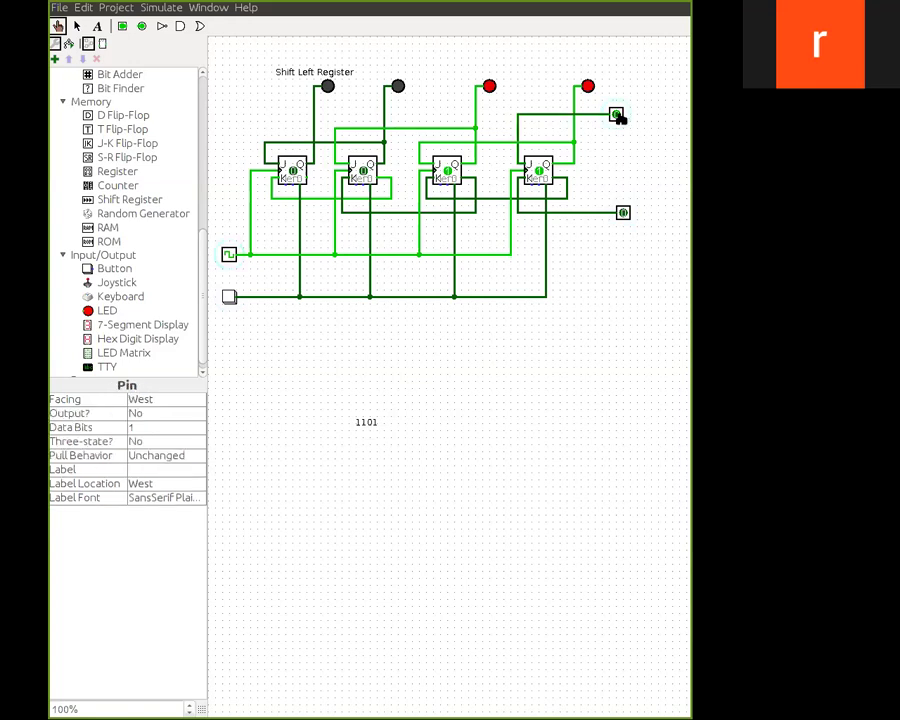
left_click(623, 214)
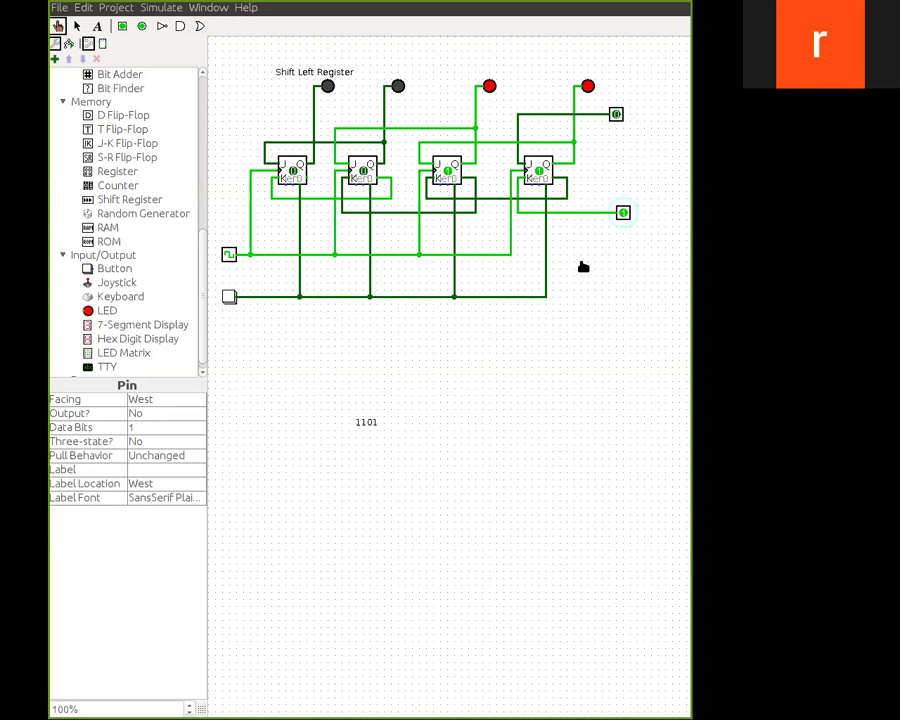
left_click(230, 256)
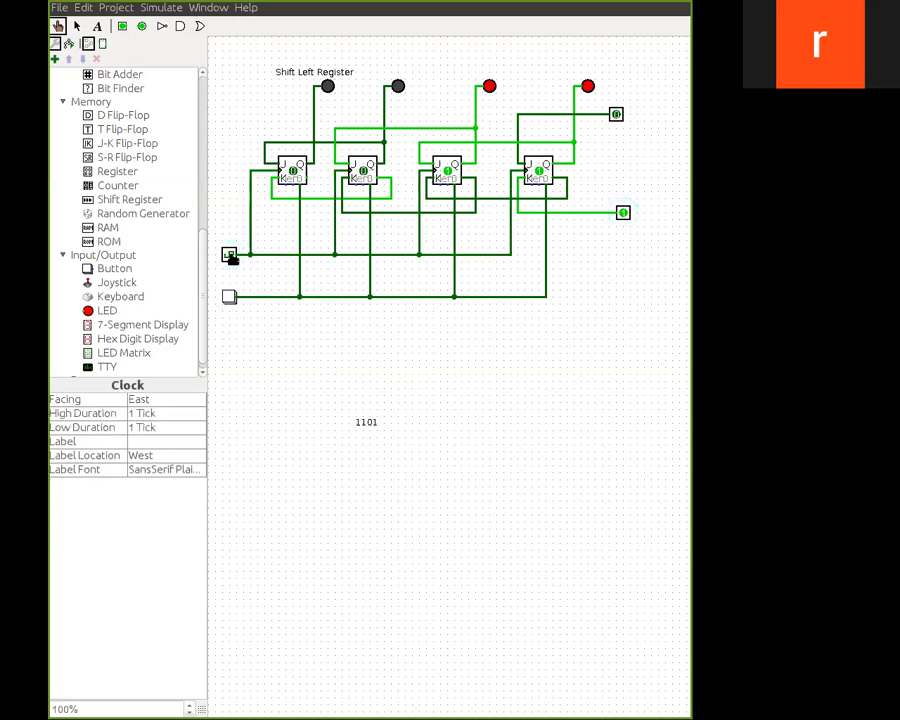
left_click(230, 256)
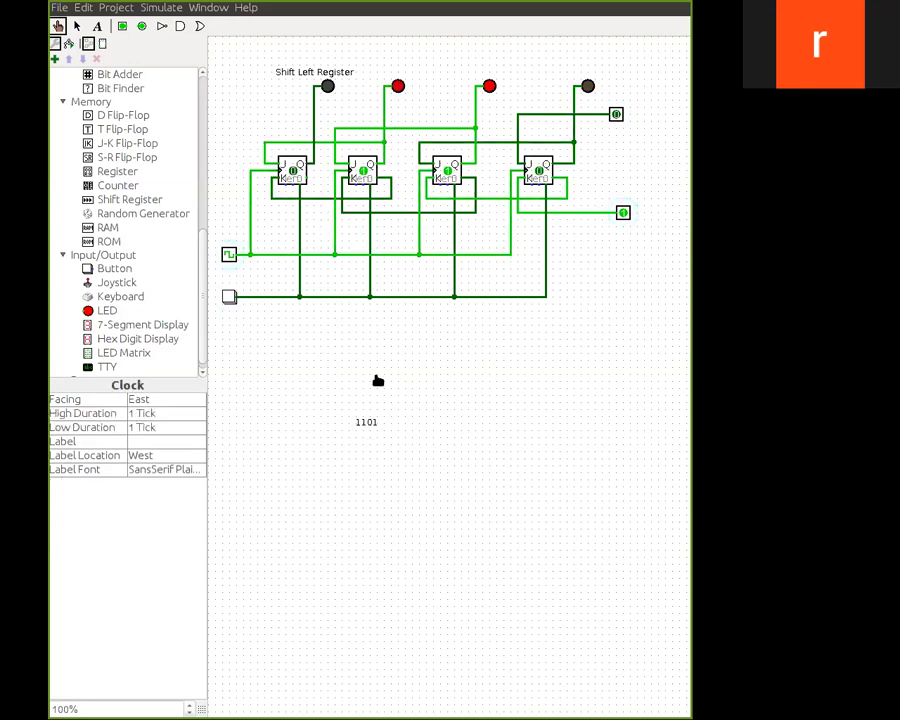
Step: Shift in the final 1 bit of 1101 by setting J to 1 and K to 0 and applying one rising clock edge
left_click(615, 117)
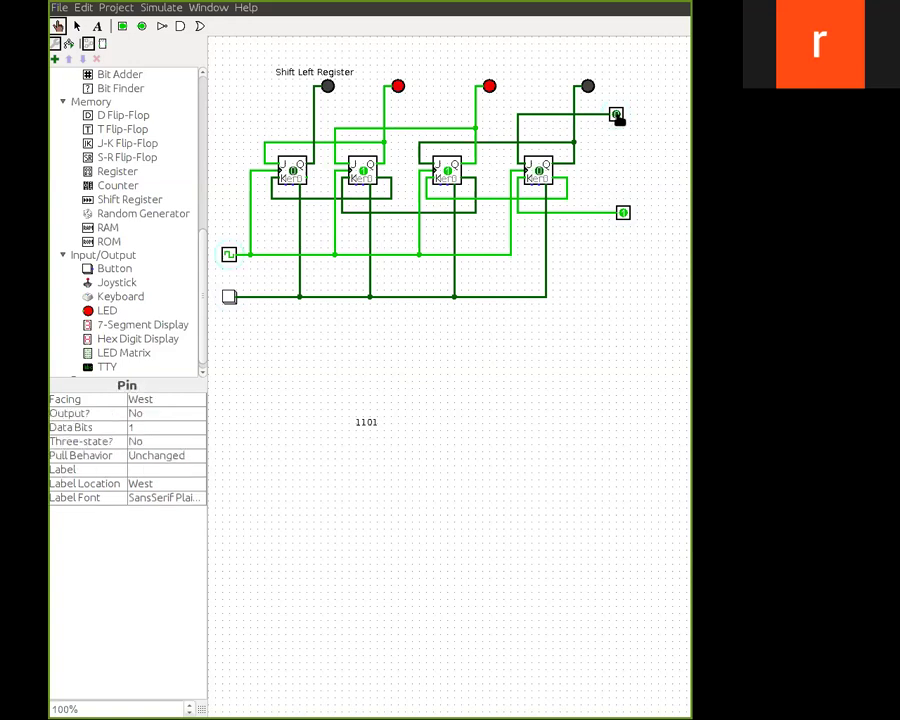
left_click(623, 215)
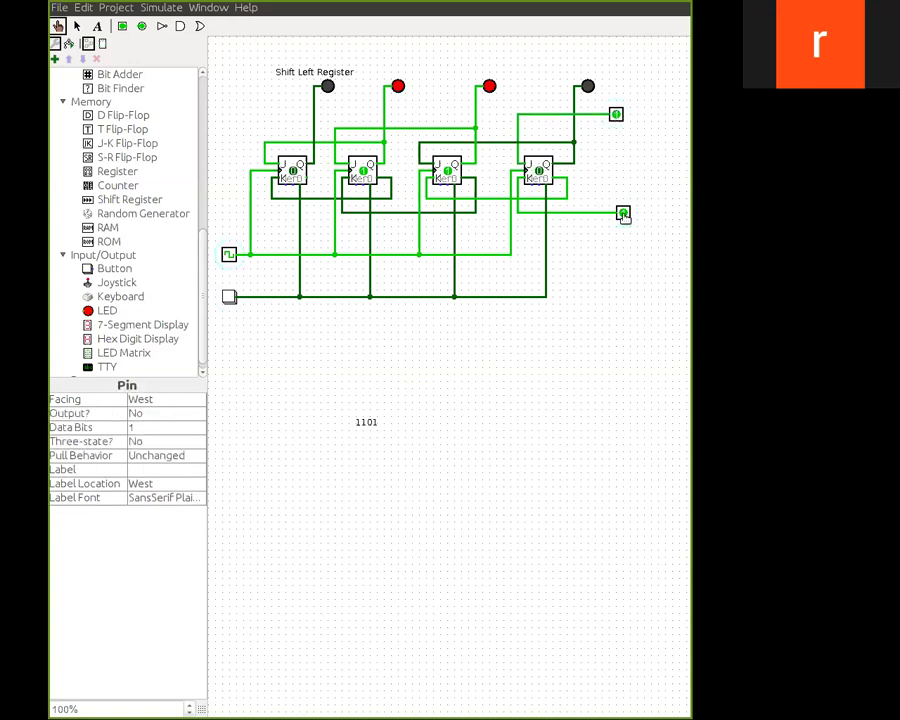
left_click(229, 255)
left_click(229, 256)
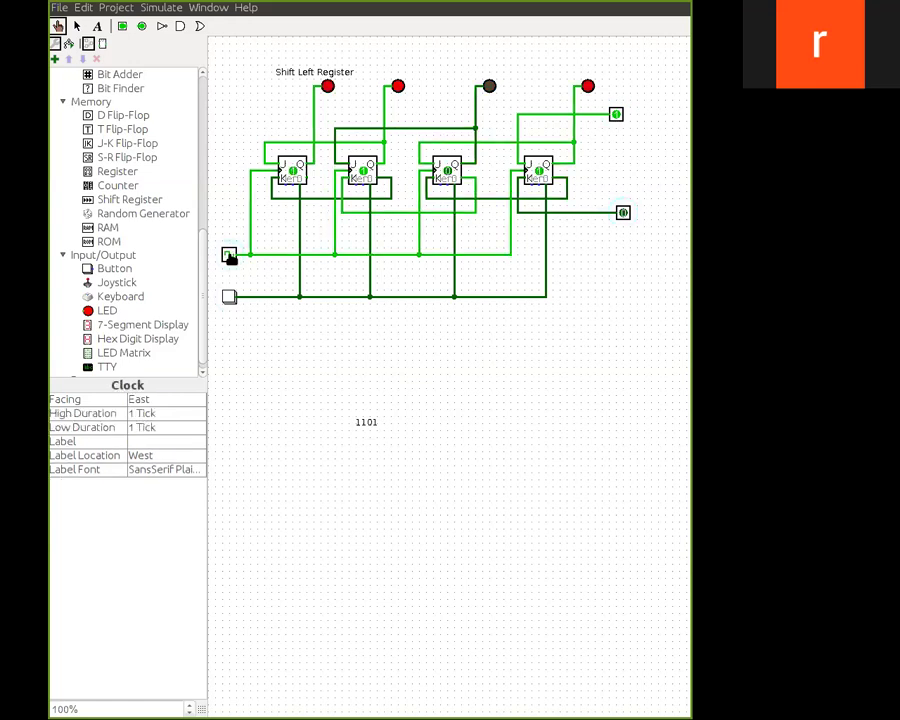